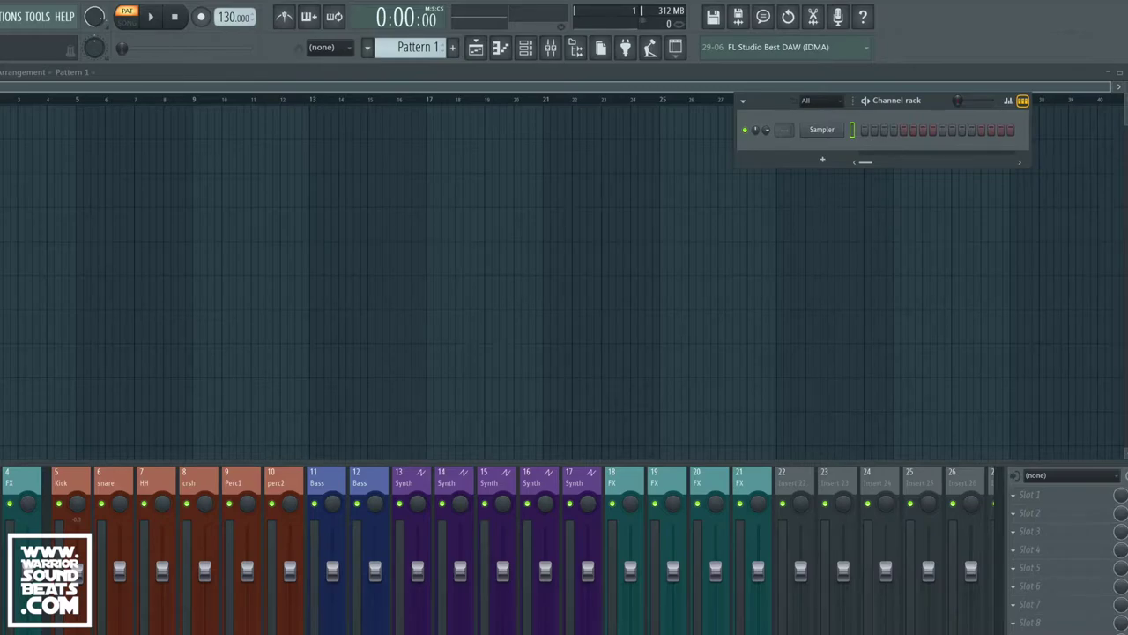
Load Fruity peak controller on the Master track and move its window mid-screen, resized taller
key(F8)
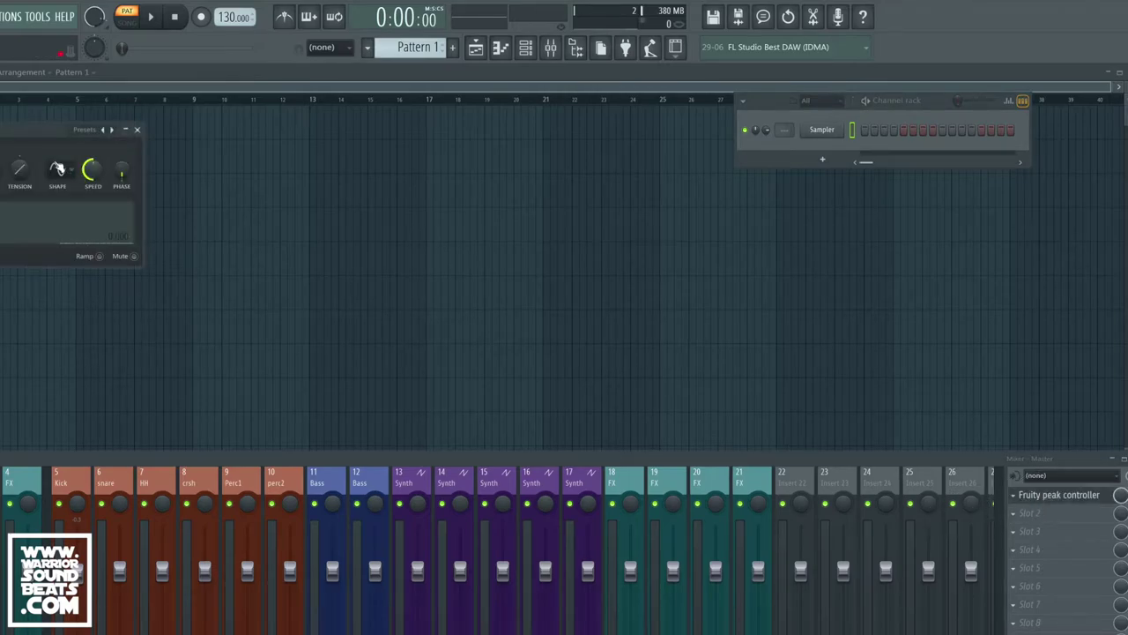
drag(63, 261, 494, 345)
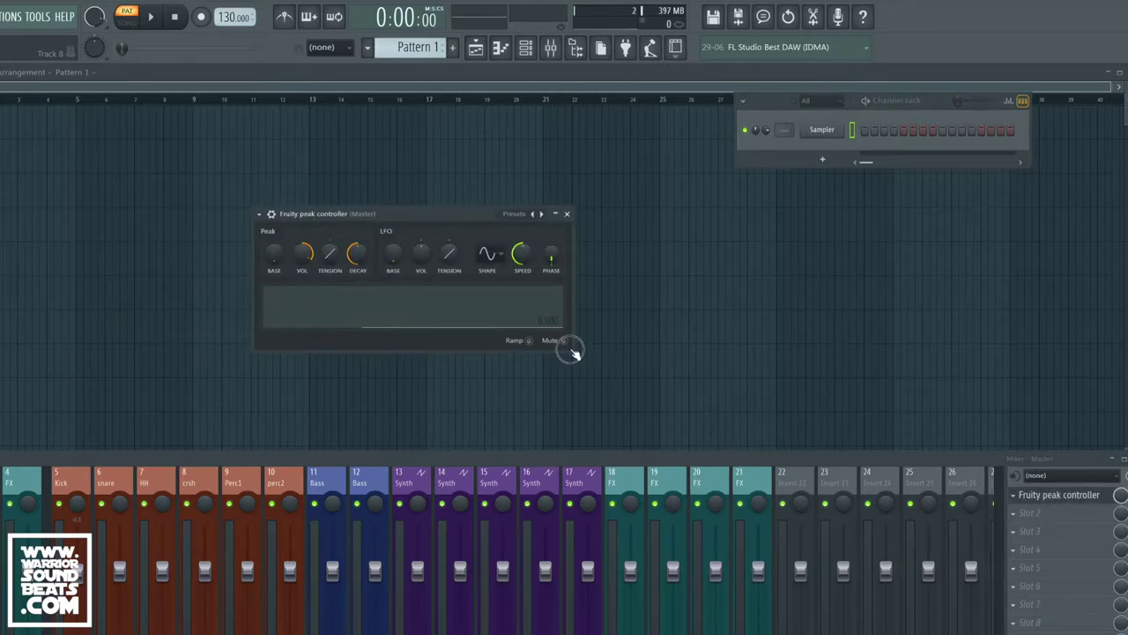
drag(573, 353, 573, 426)
drag(450, 204, 521, 244)
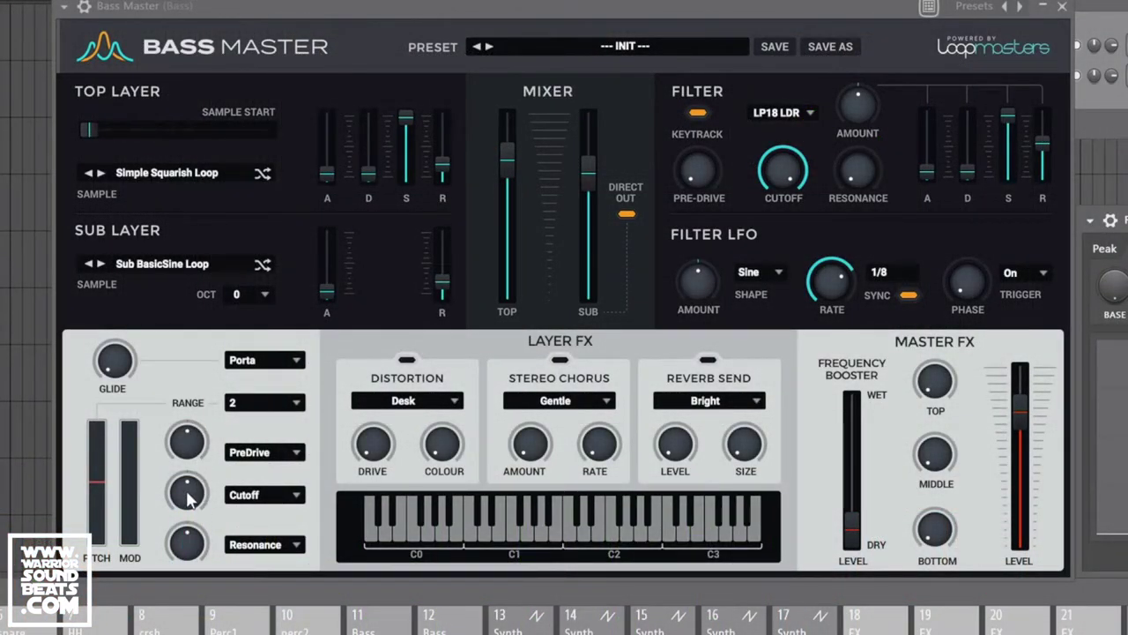
Raise the Bass Master mod wheel and expand the peak controller's extra settings panel
drag(135, 539, 145, 614)
click(133, 518)
click(1111, 220)
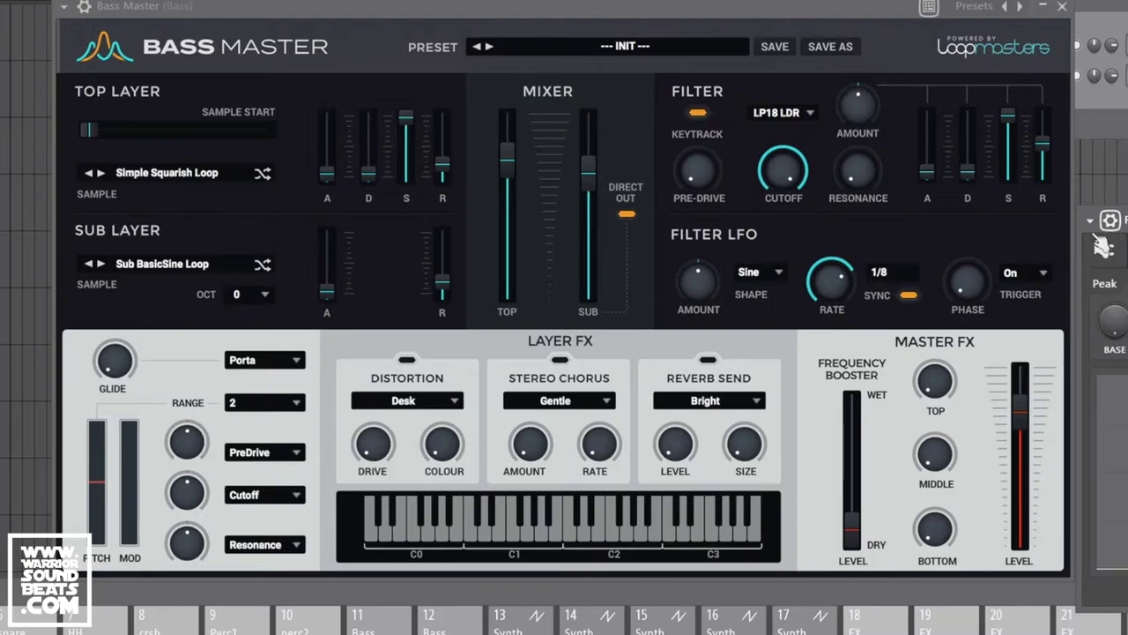
click(1102, 246)
click(1113, 247)
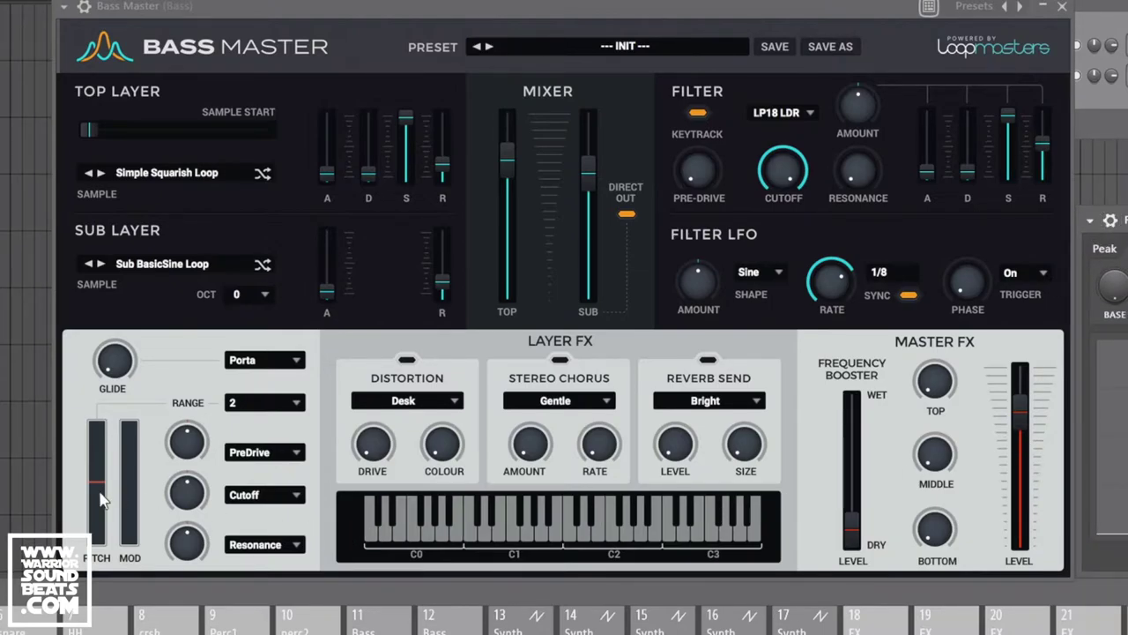
Push the mod wheel to maximum, then set PreDrive modulation to 26% and Cutoff to 40%
drag(134, 532, 132, 344)
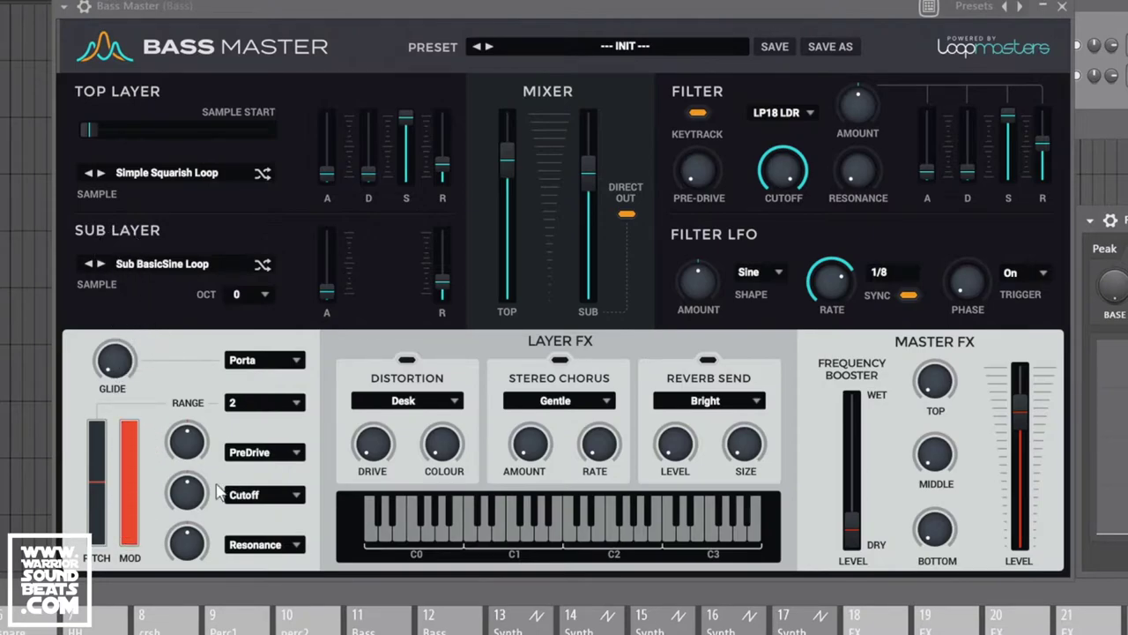
drag(189, 451, 197, 420)
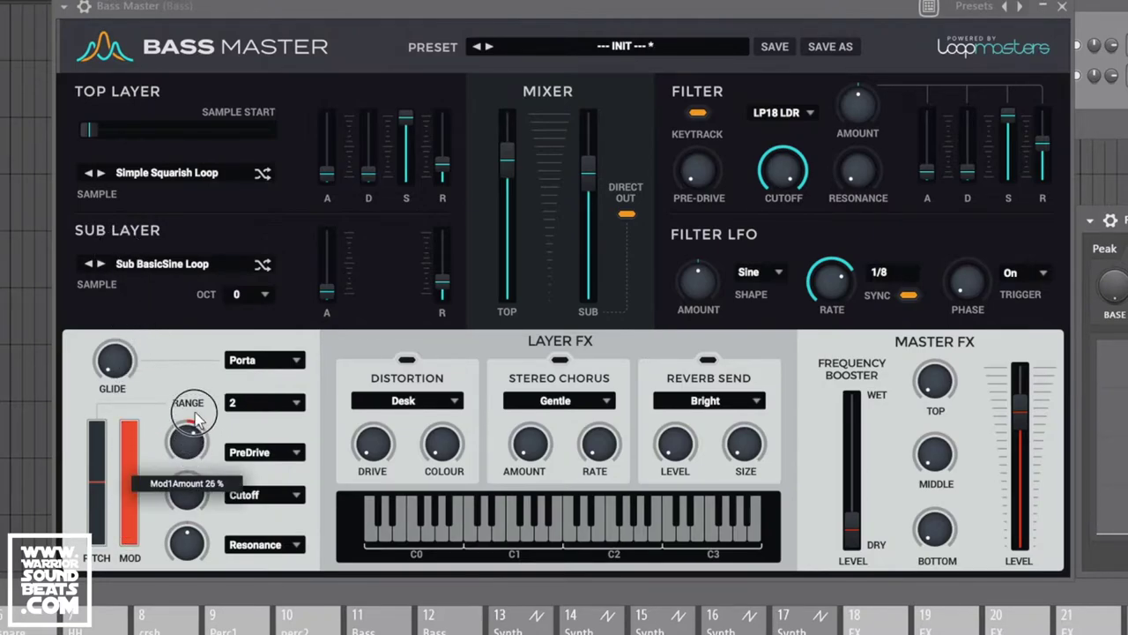
drag(192, 502, 203, 460)
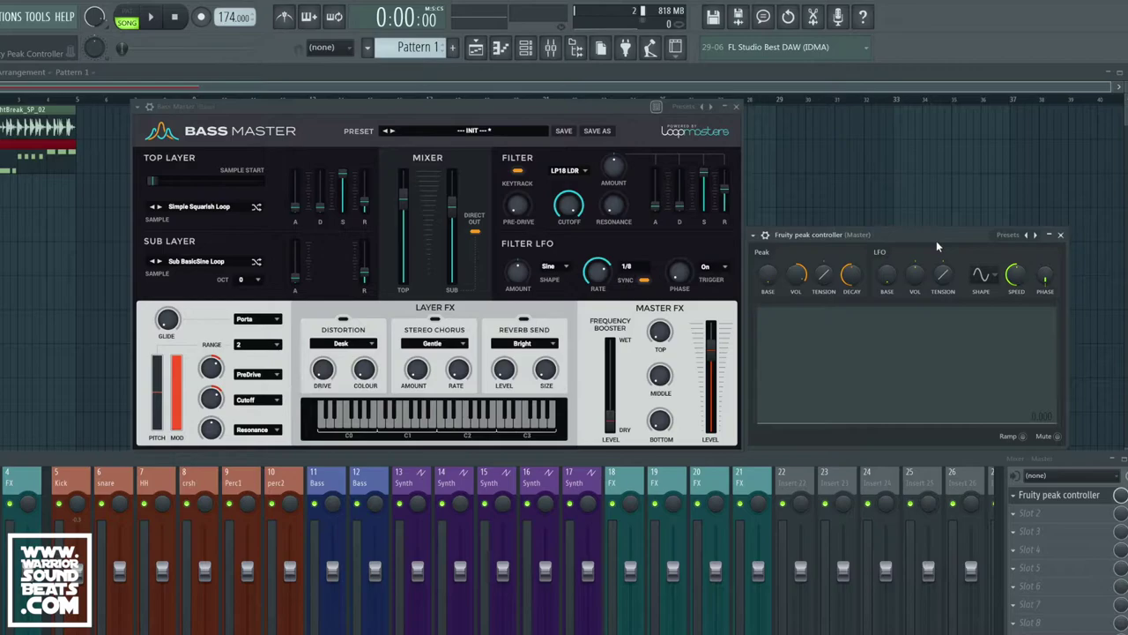
Play the song to hear the new modulation, then stop playback
key(space)
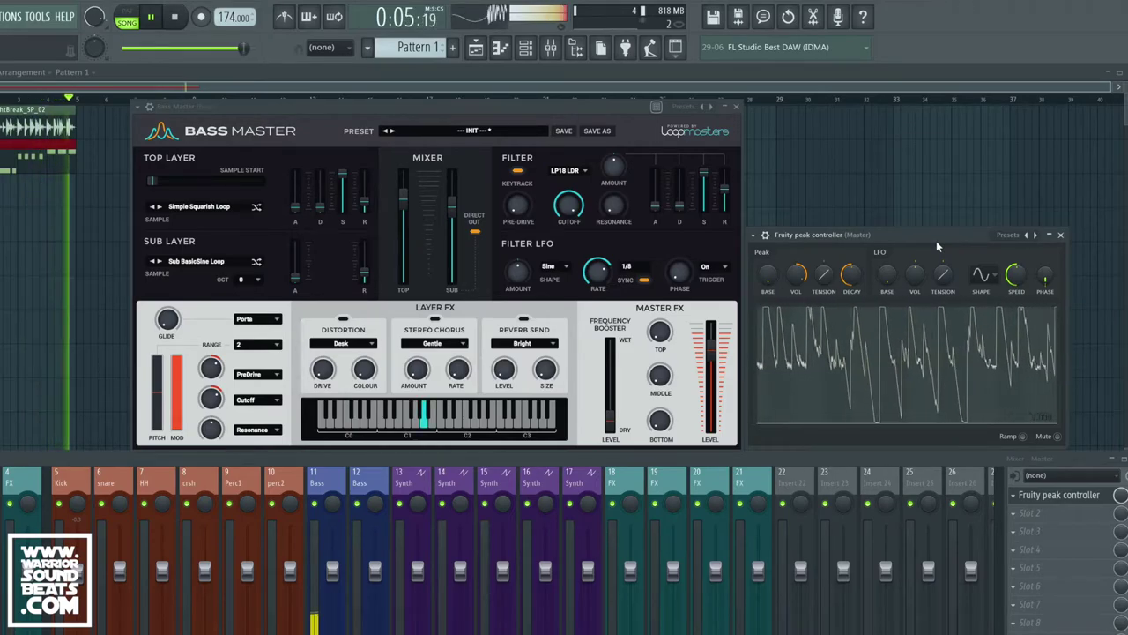
key(space)
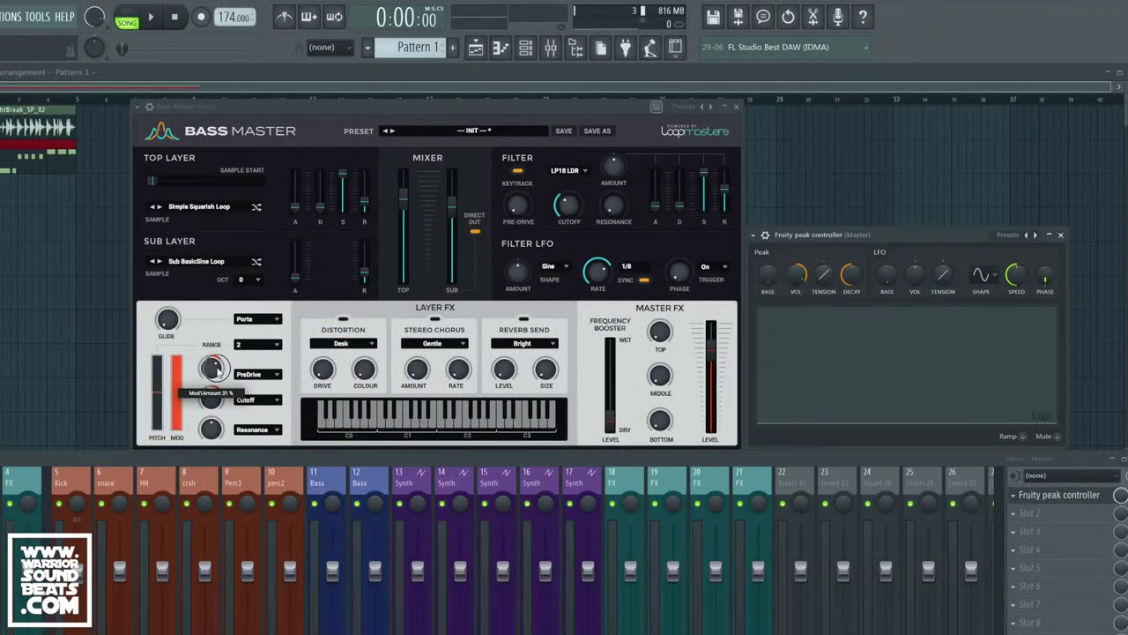
Link the last tweaked Bass Master parameter to the Peak ctrl - LFO internal controller
click(33, 20)
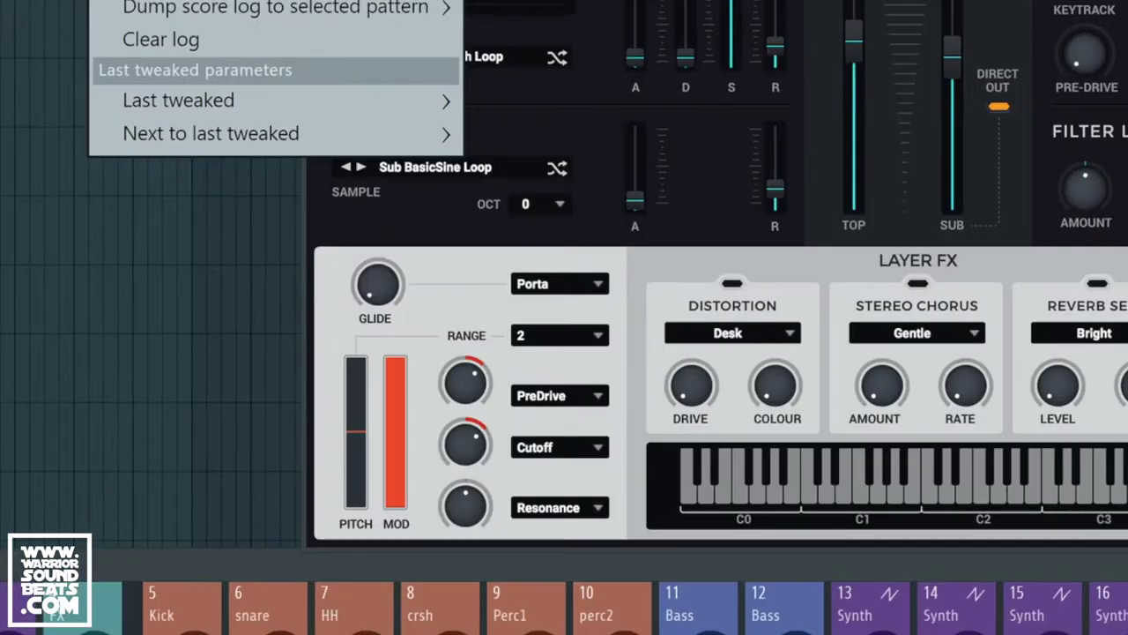
mouse_move(268, 461)
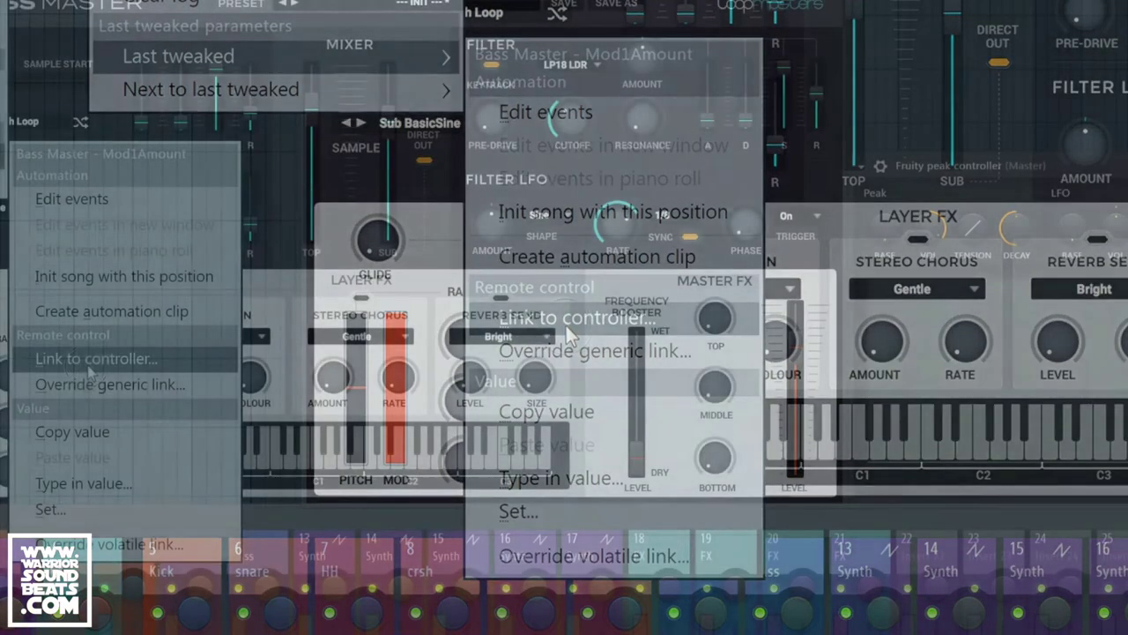
click(566, 322)
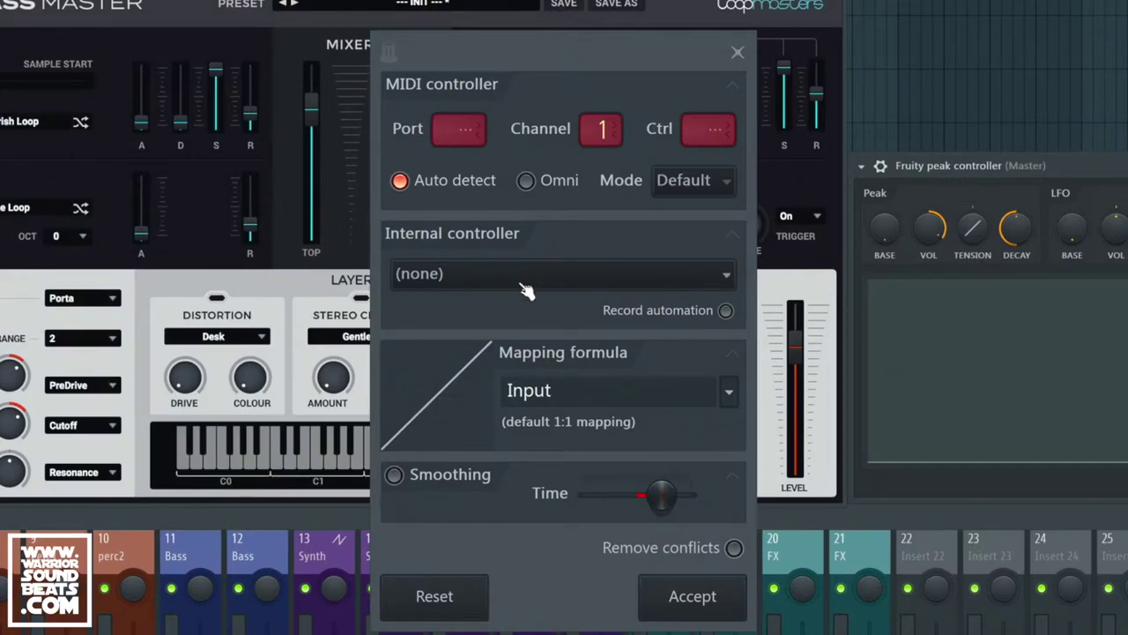
click(451, 279)
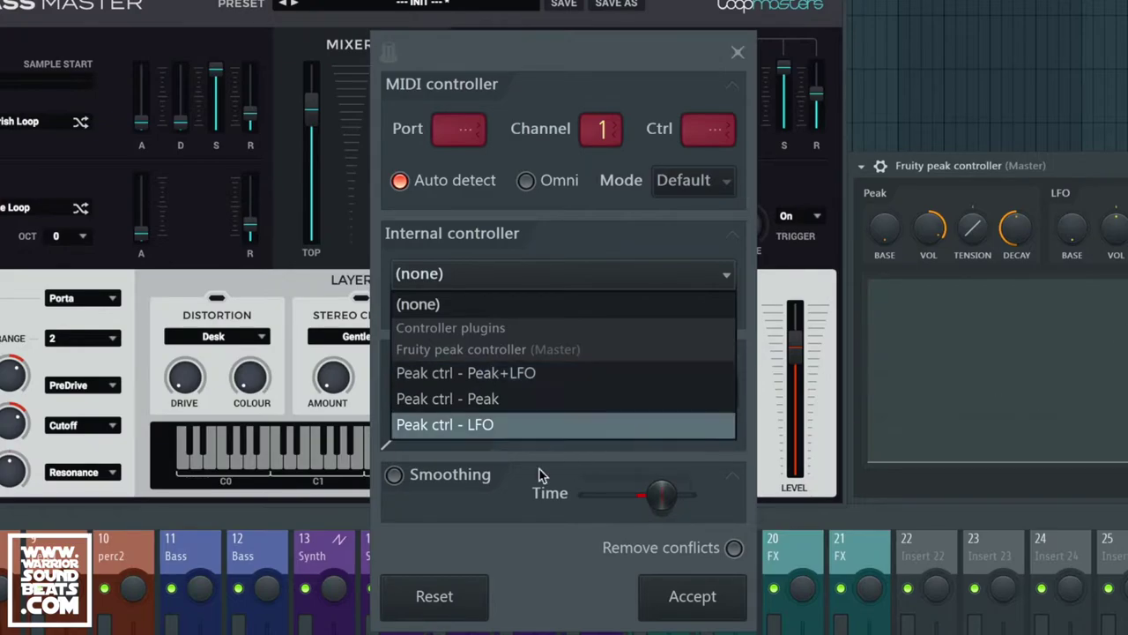
click(499, 431)
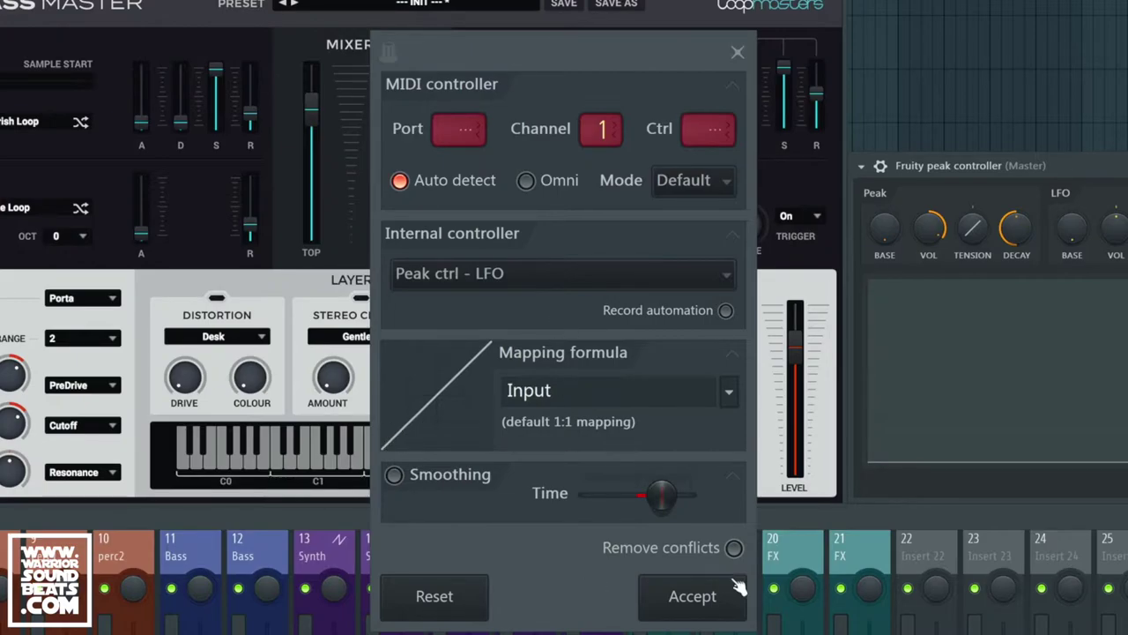
click(692, 596)
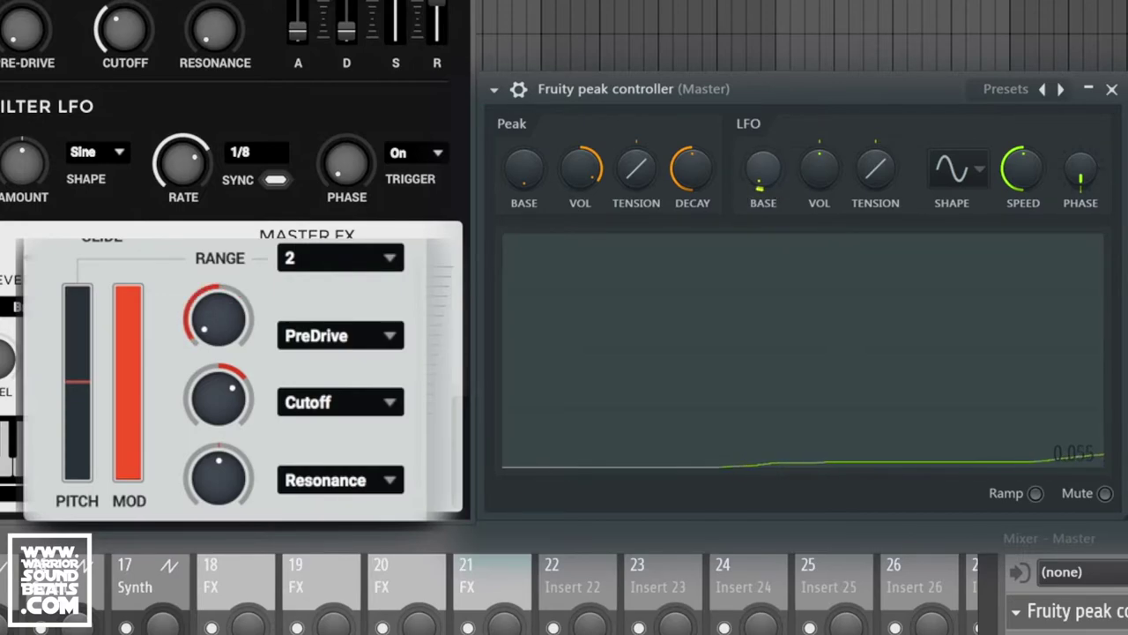
Turn up the peak controller's LFO BASE and VOL knobs
drag(763, 168, 763, 136)
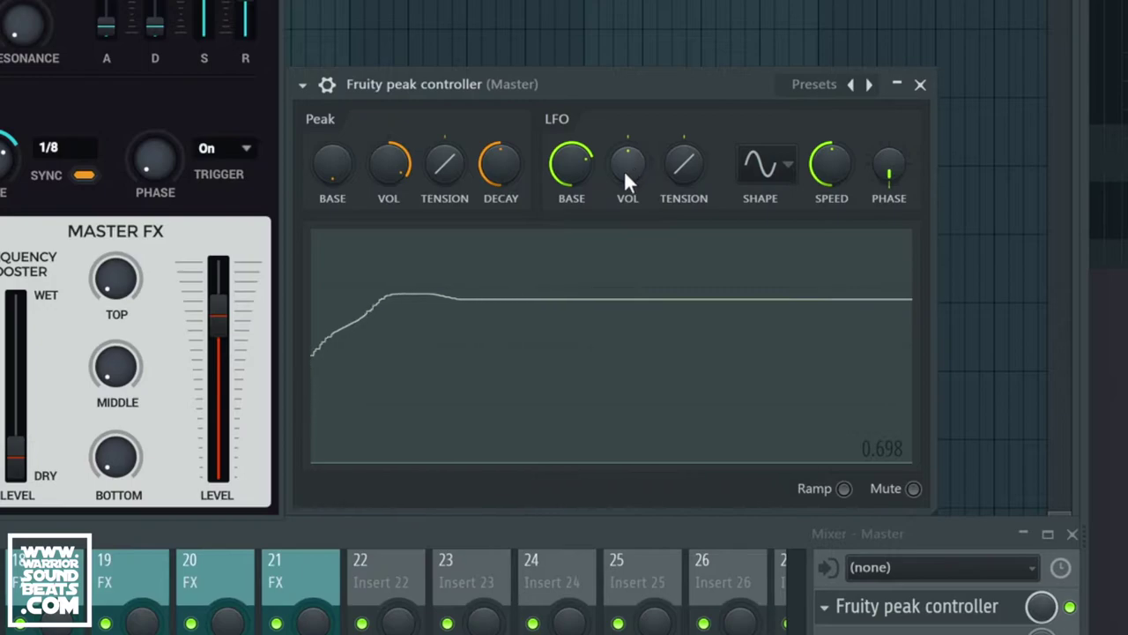
mouse_move(631, 174)
mouse_down()
mouse_move(631, 144)
mouse_move(571, 156)
mouse_move(571, 169)
mouse_move(628, 162)
mouse_move(628, 151)
mouse_up()
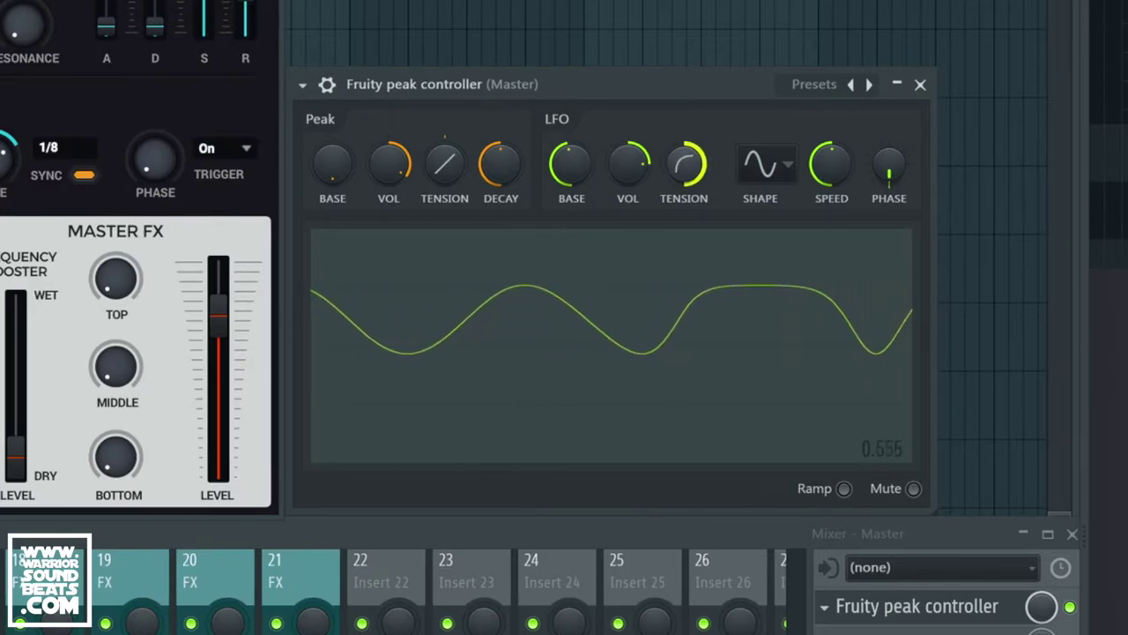
Reset LFO tension to neutral, settle on a Sine shape, raise LFO speed, and start playback
drag(684, 163, 684, 176)
click(767, 164)
click(793, 233)
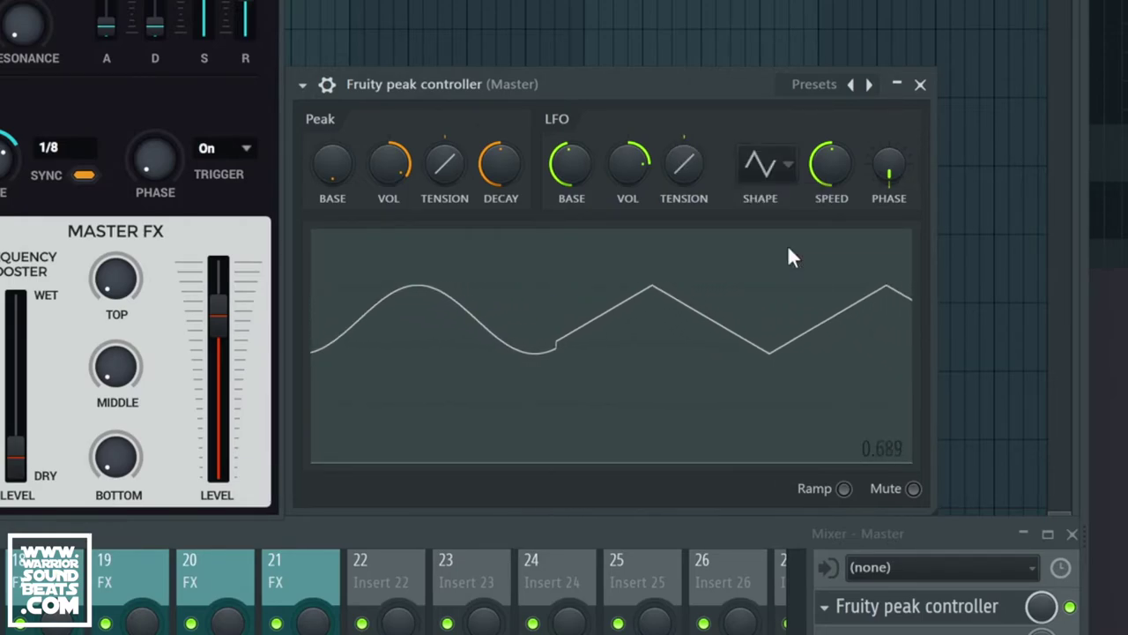
click(765, 164)
click(761, 204)
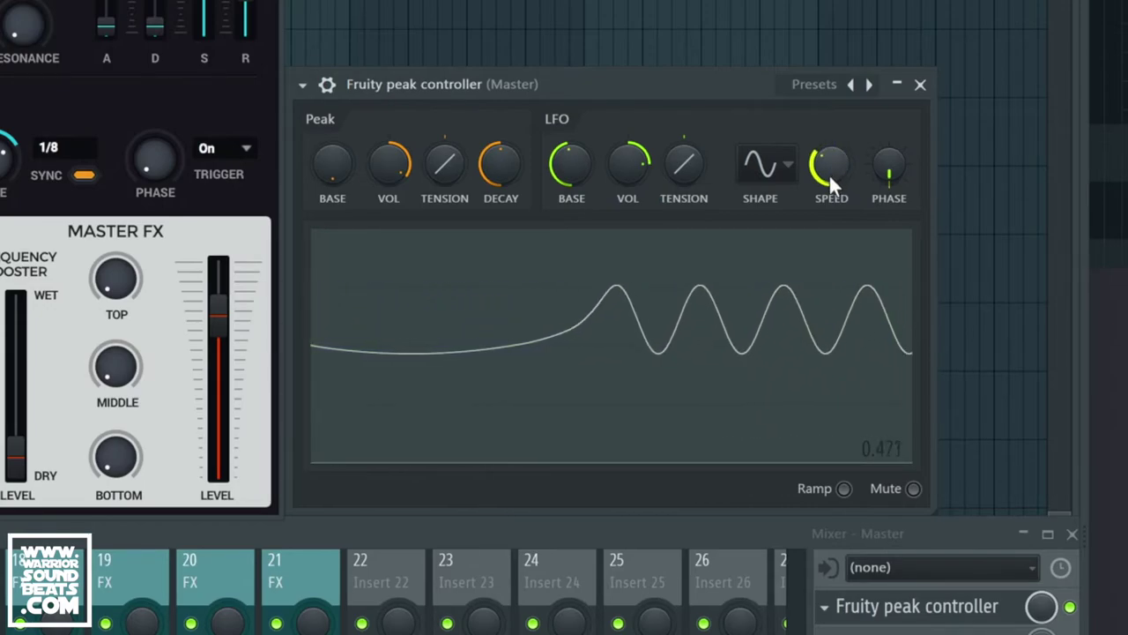
drag(828, 170, 829, 168)
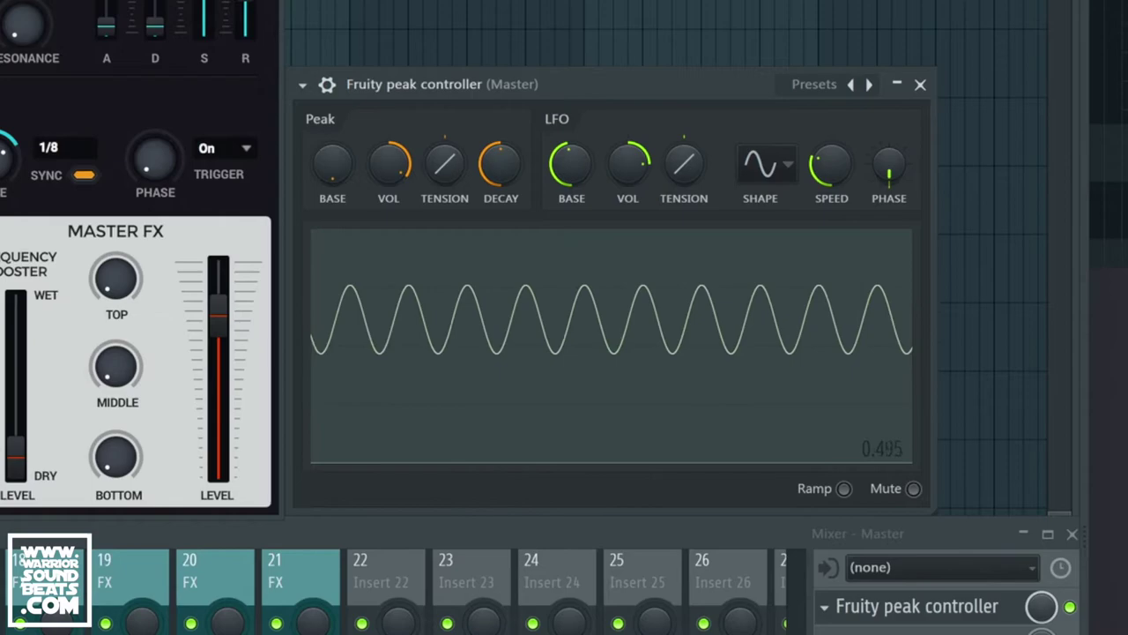
key(space)
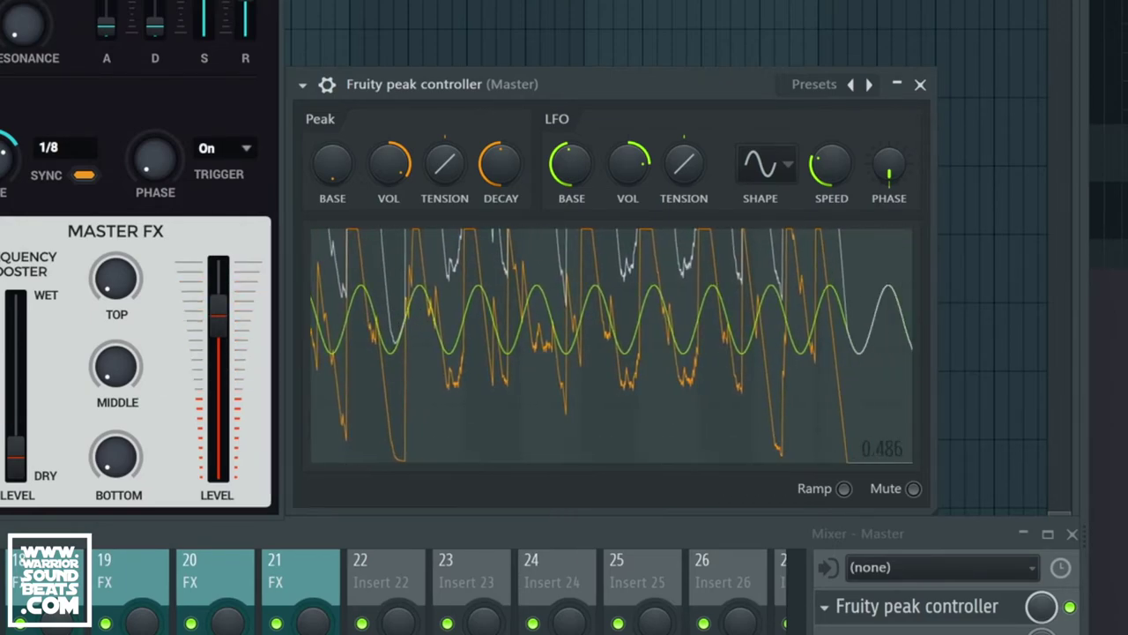
Stop playback and link the last tweaked parameter to Peak ctrl - LFO, removing conflicting links
key(space)
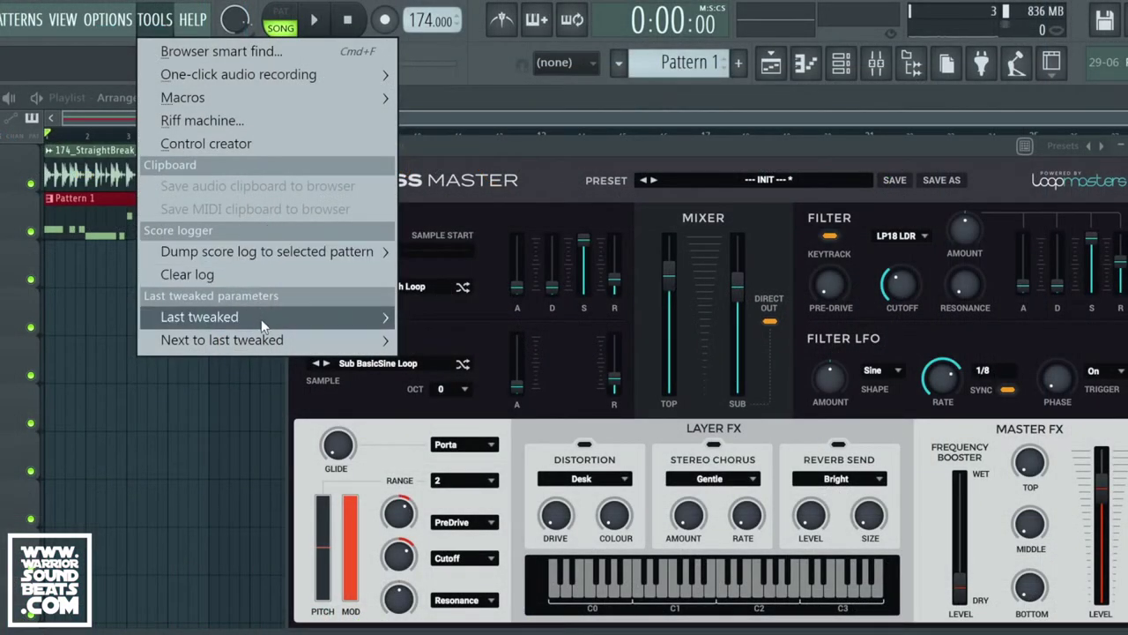
mouse_move(263, 317)
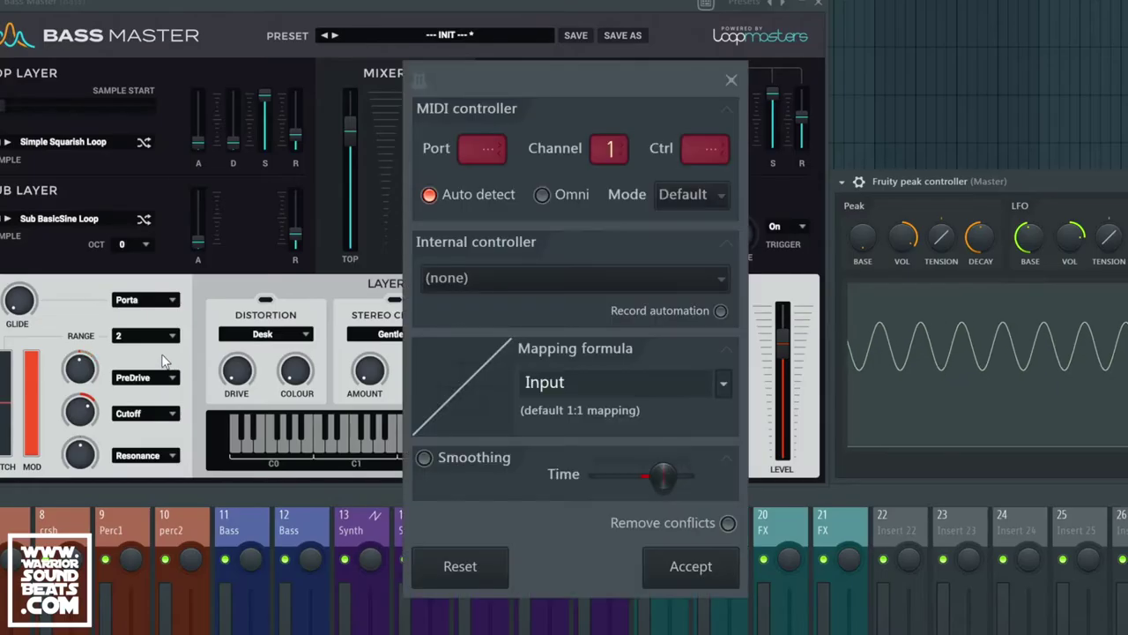
click(481, 499)
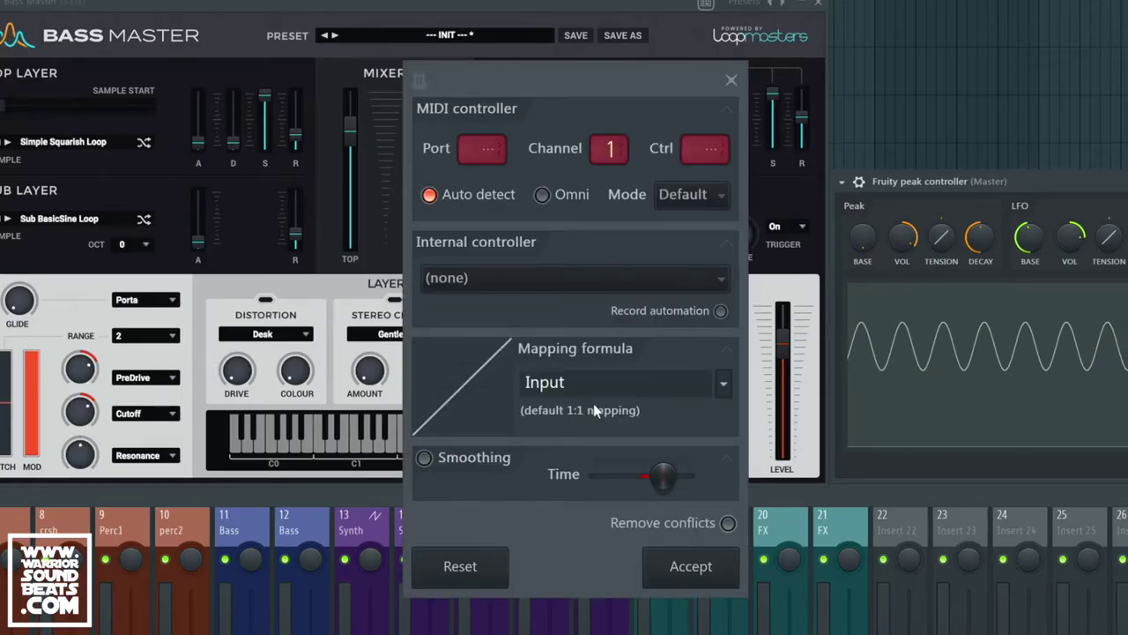
click(598, 283)
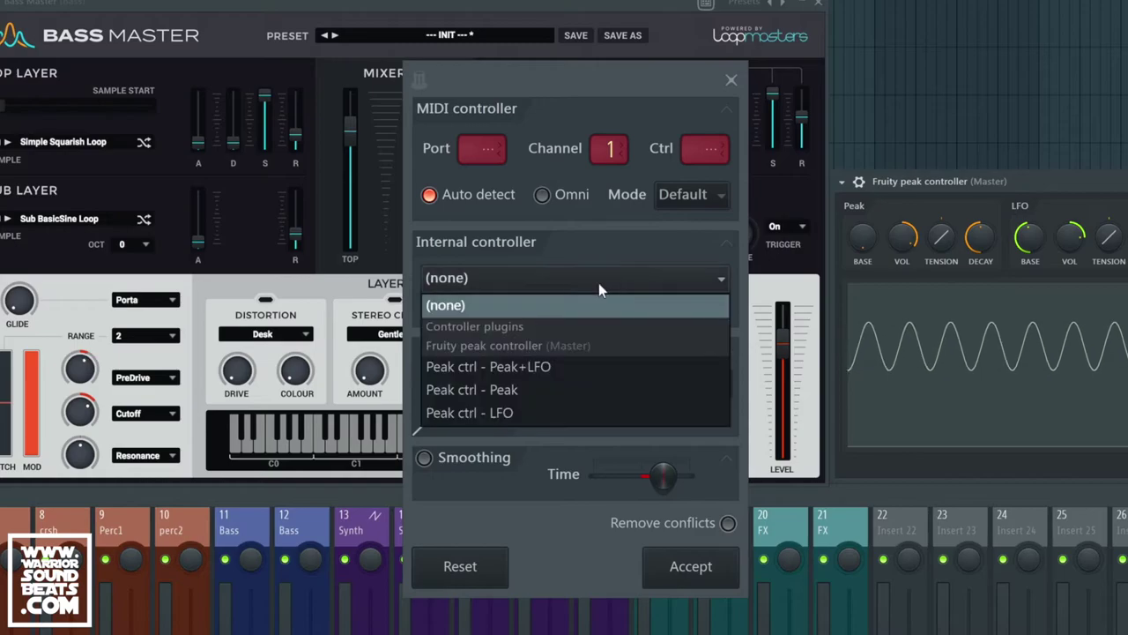
click(564, 412)
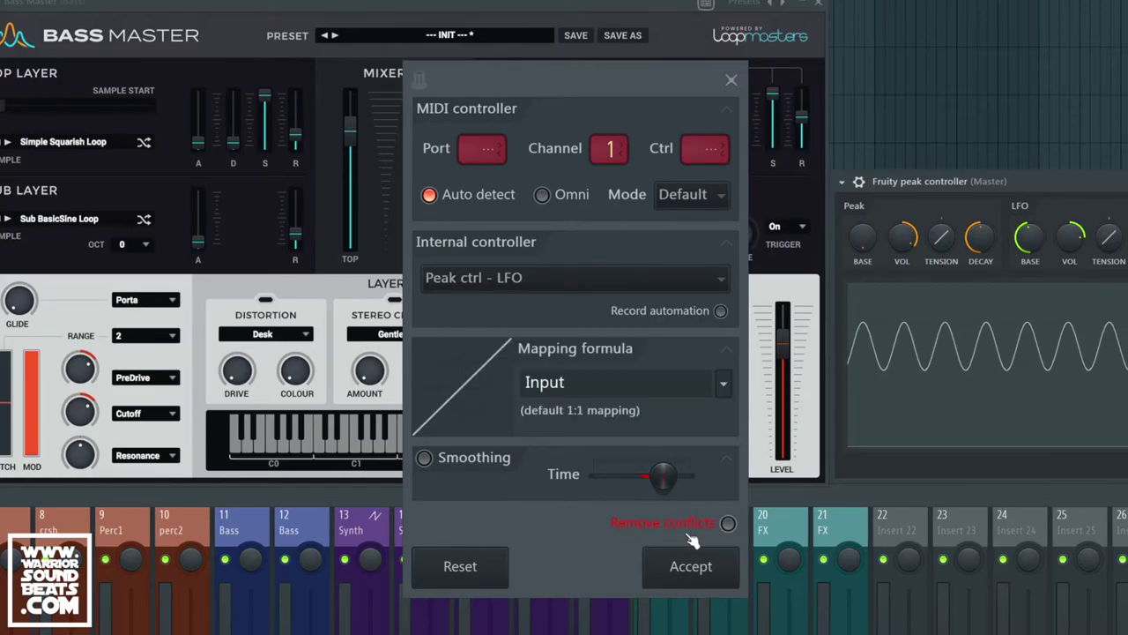
click(728, 524)
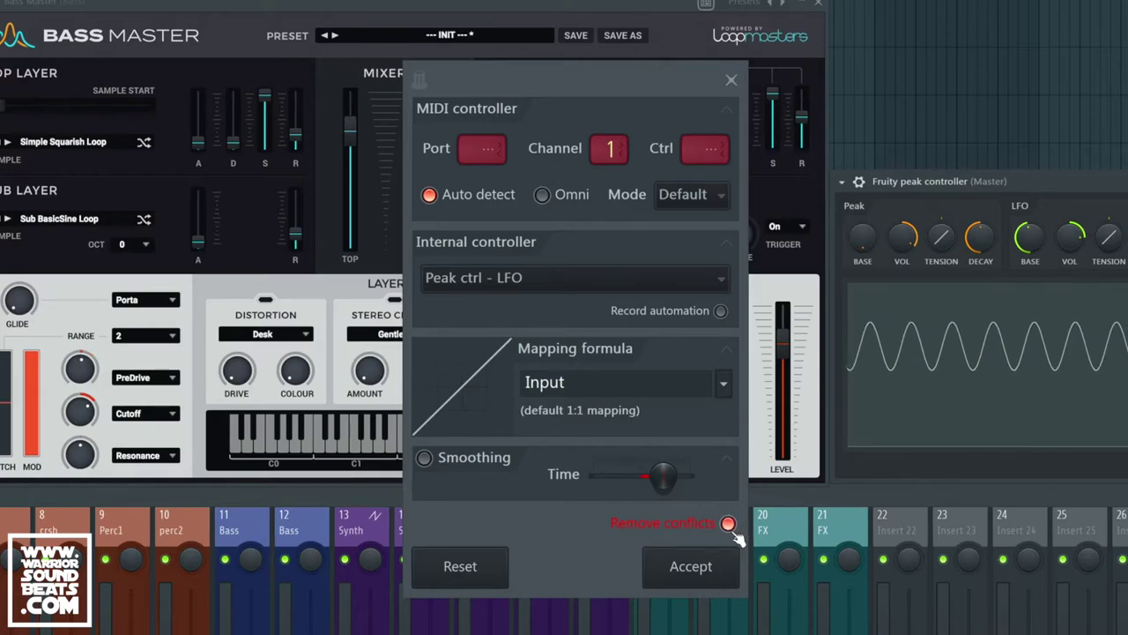
click(691, 567)
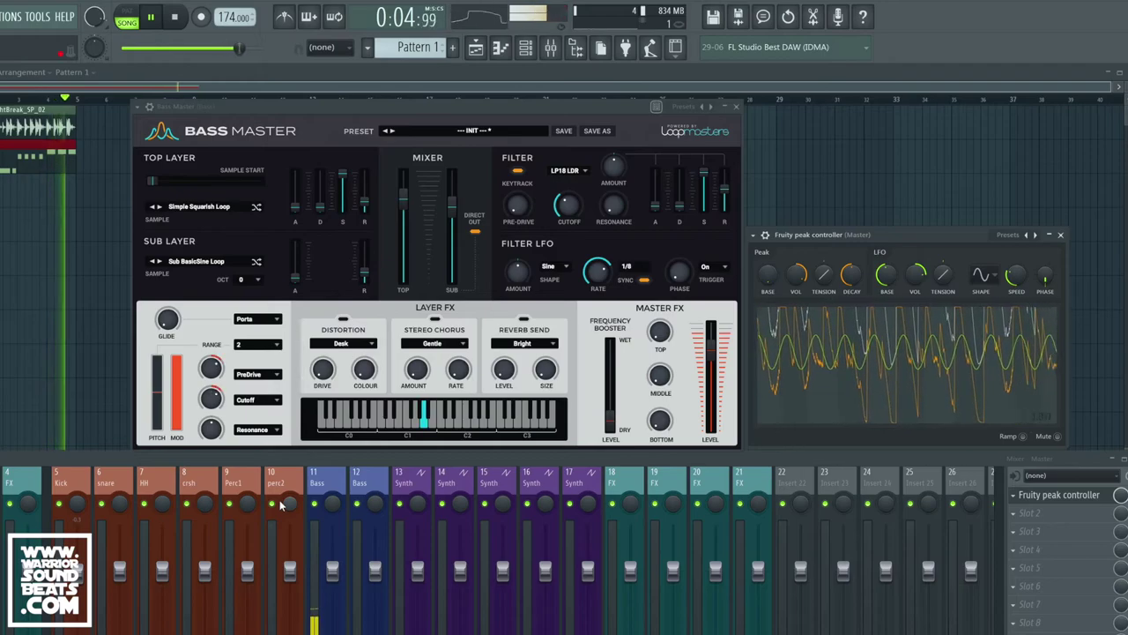
Play the song to hear the modulated bass, then stop it
key(space)
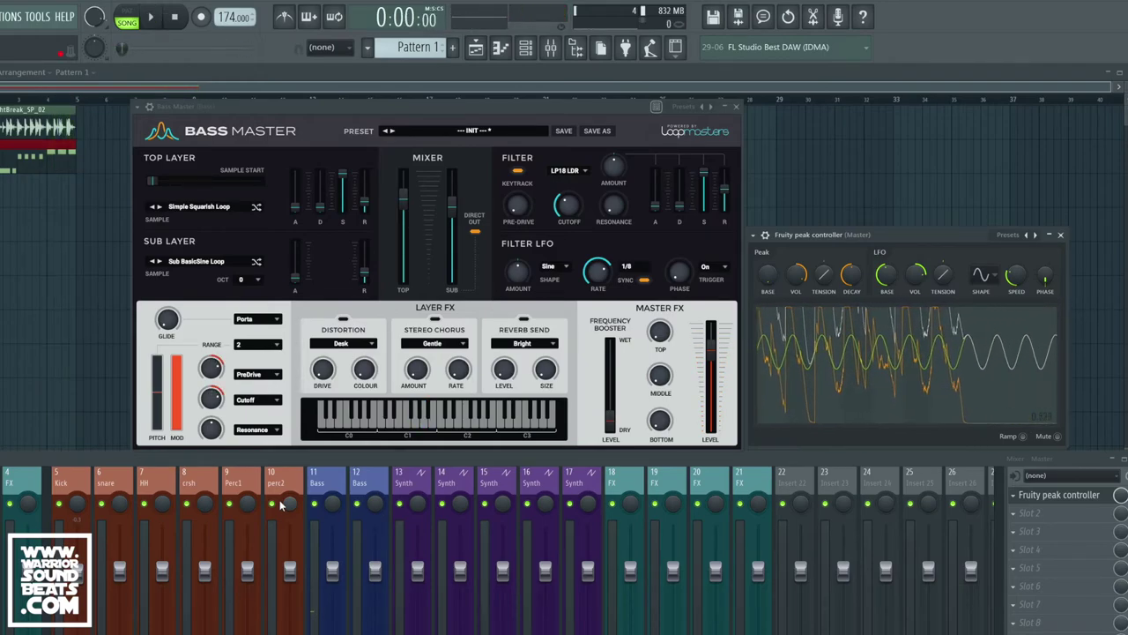
key(space)
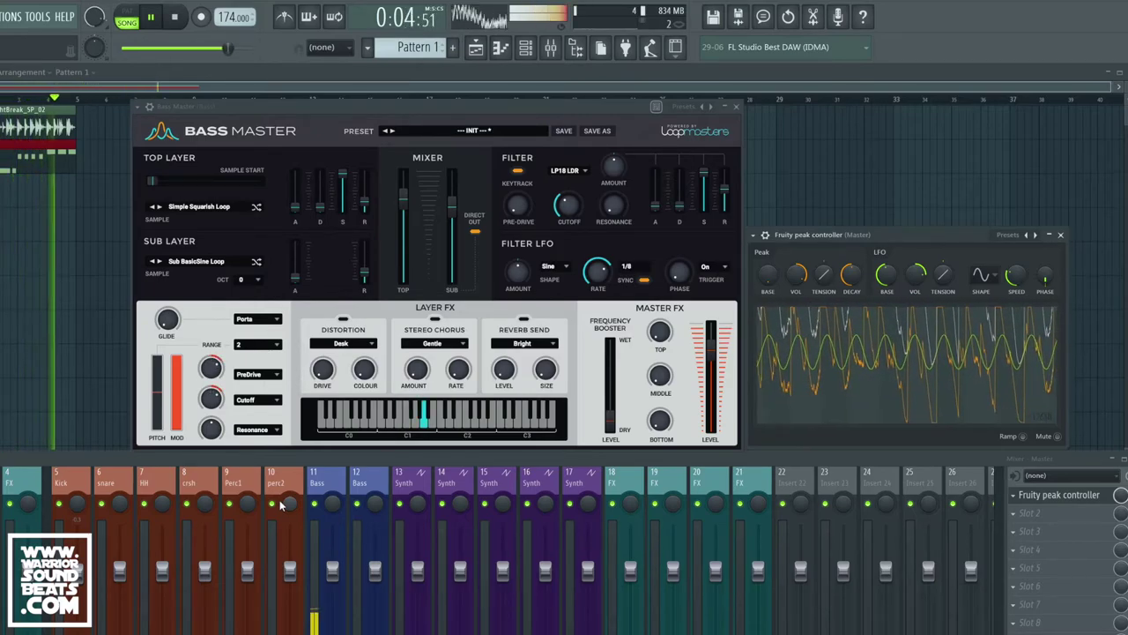
key(space)
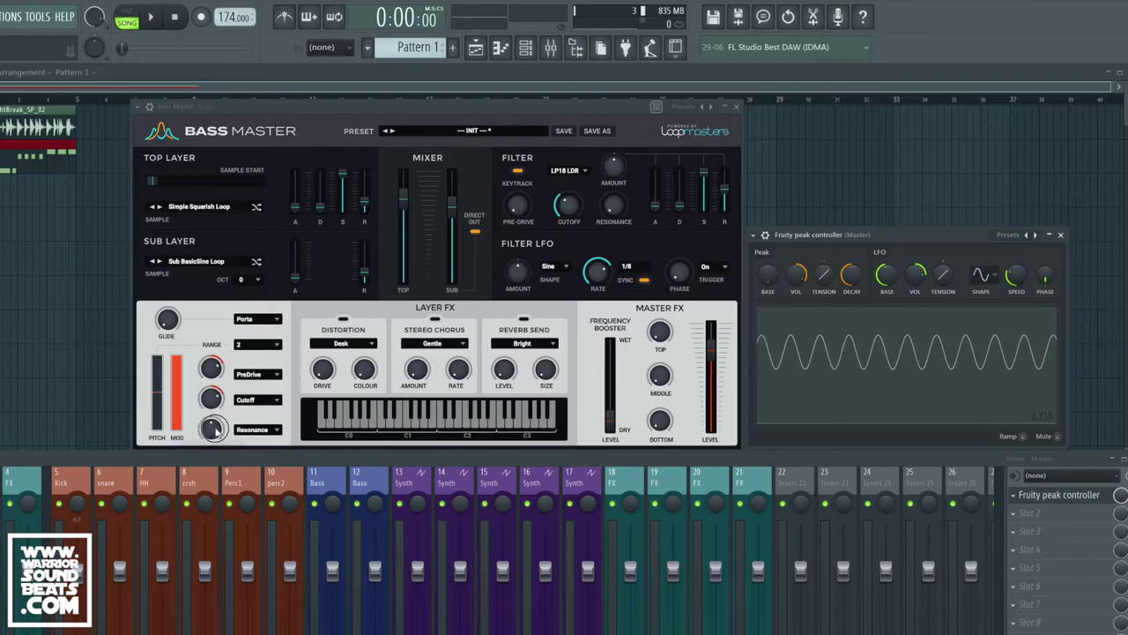
Start a controller link for the Mod3 (Resonance) amount and choose Peak ctrl - Peak
click(38, 17)
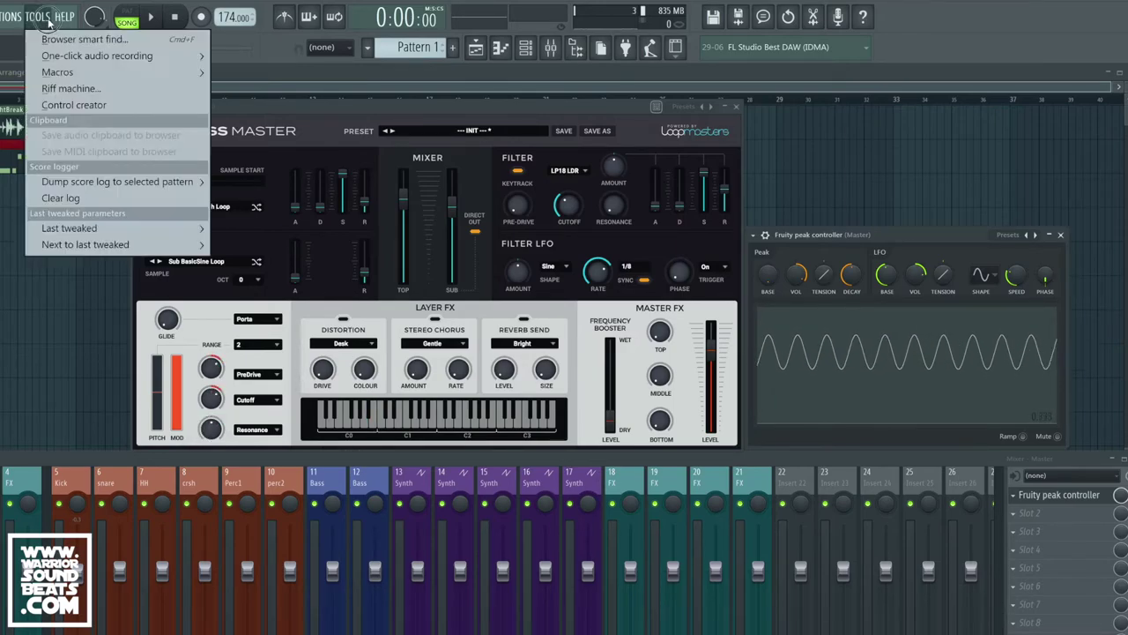
mouse_move(97, 228)
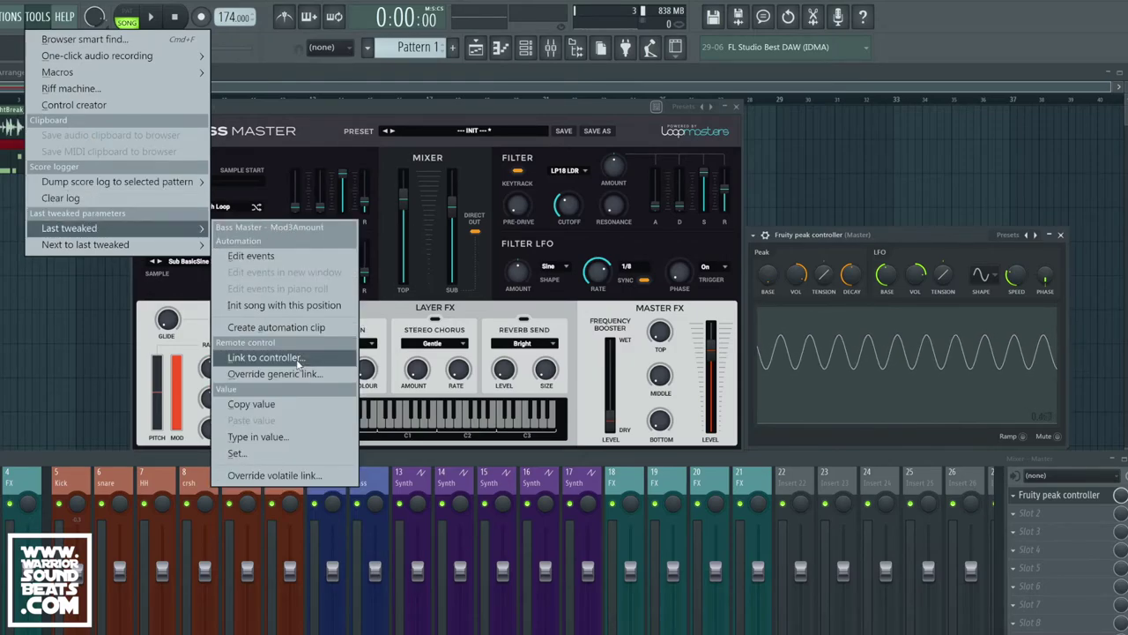
click(264, 357)
click(544, 304)
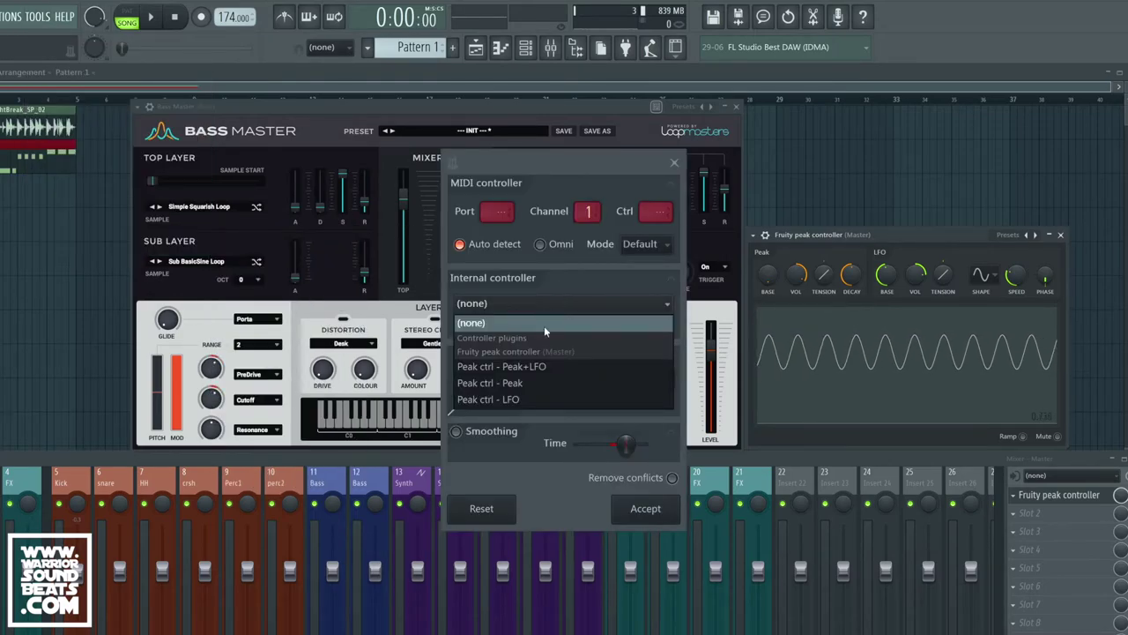
click(525, 385)
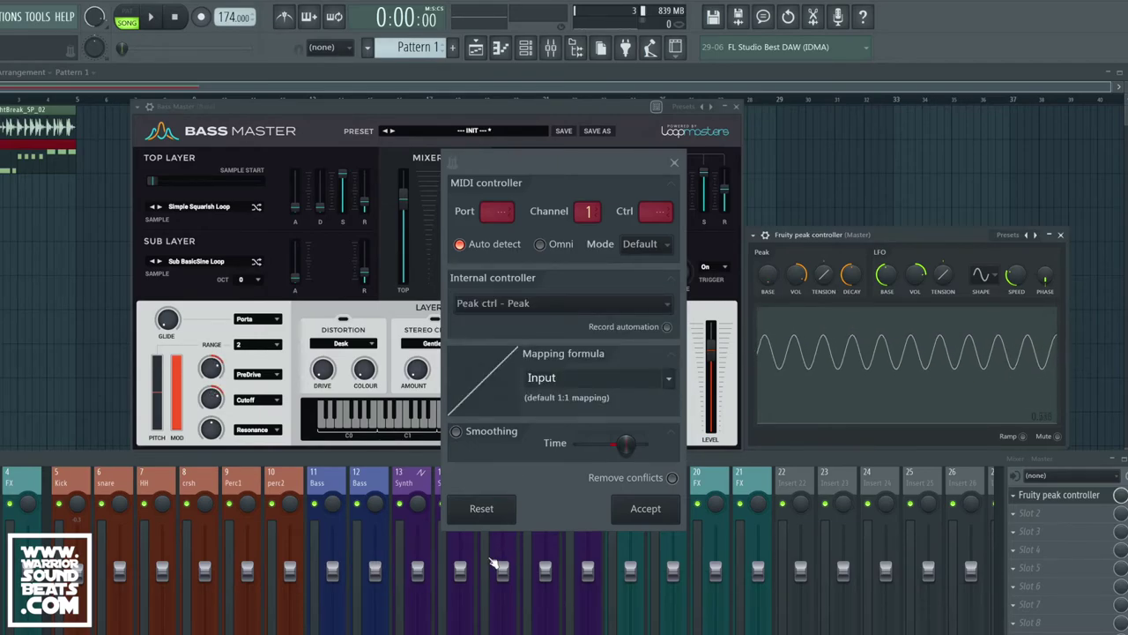
Accept the Peak link, then play and stop the song to hear resonance follow the peaks
click(645, 509)
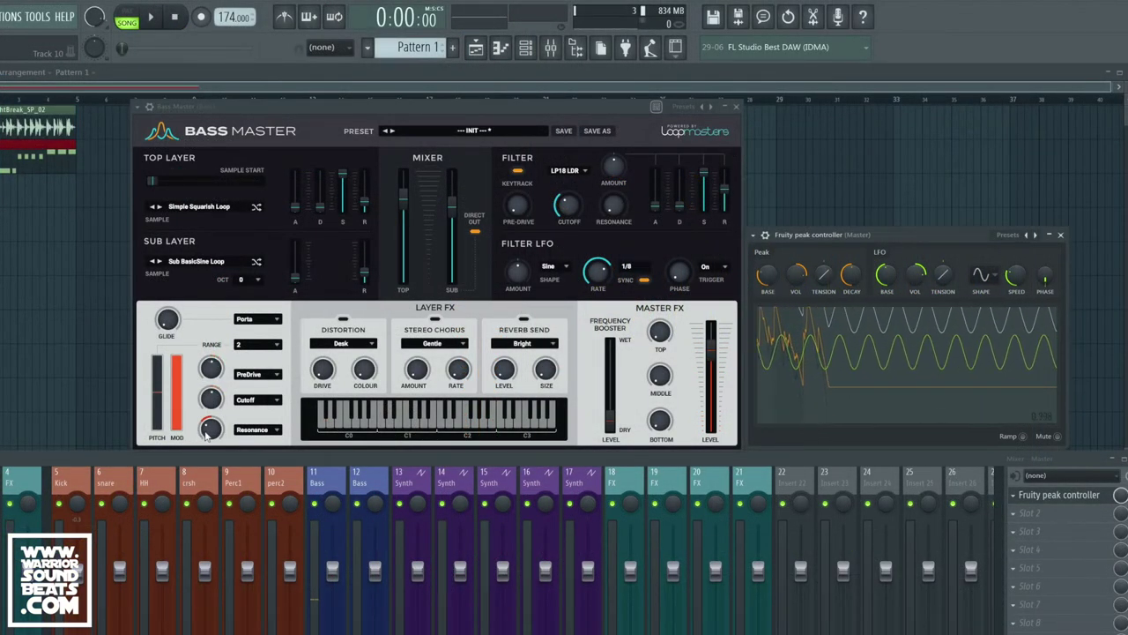
key(space)
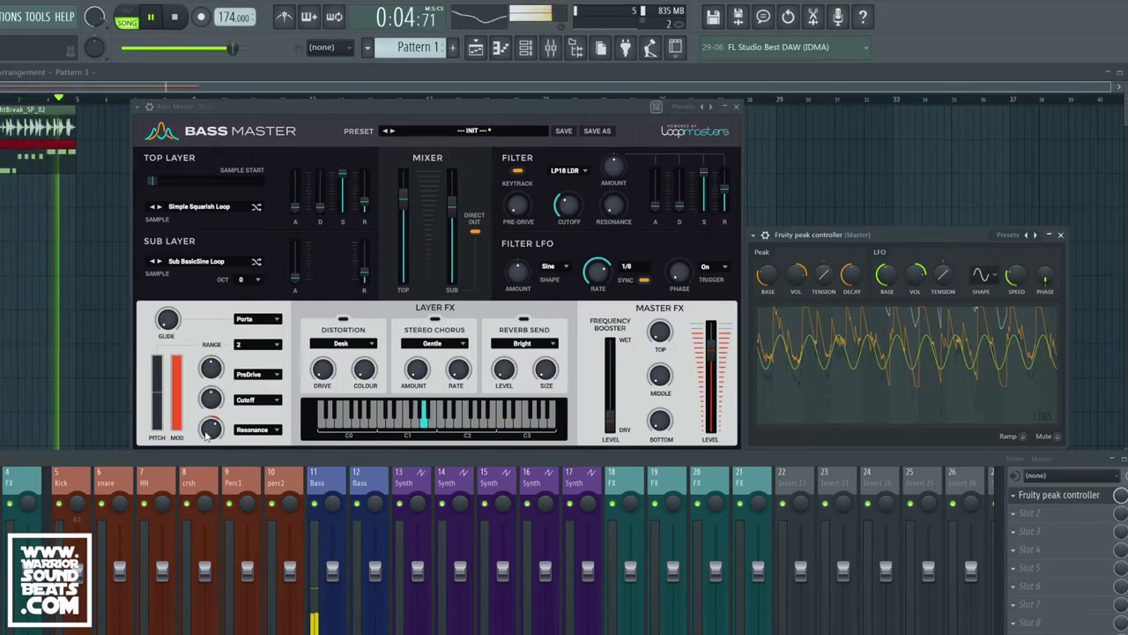
key(space)
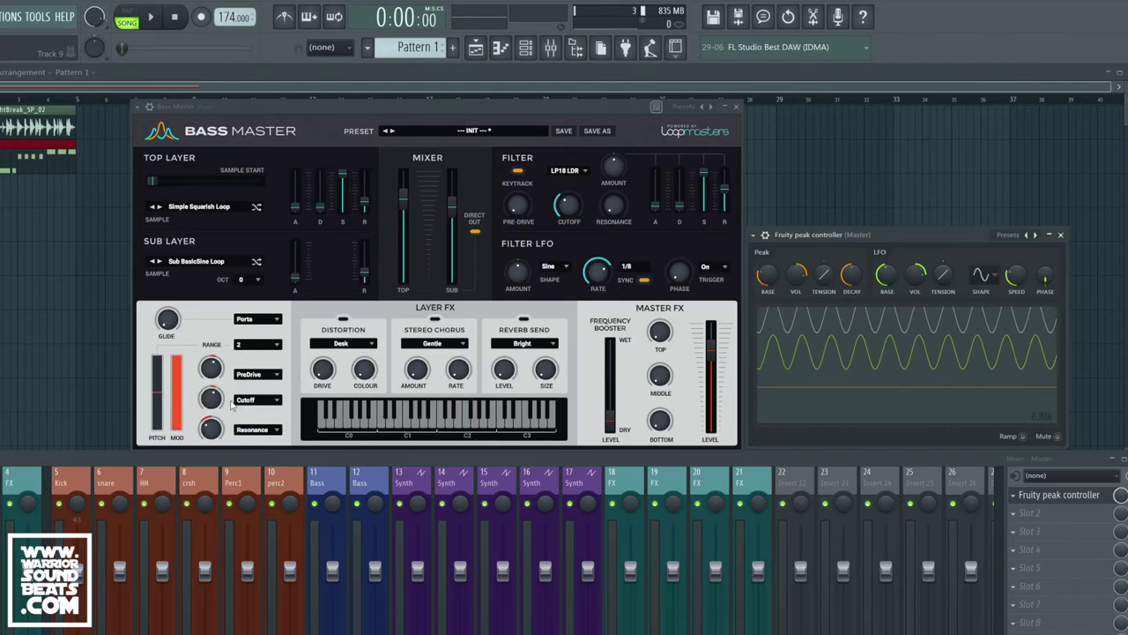
Create a playlist automation clip for the LFO Speed knob, adjust the speed, and copy its value
right_click(1021, 278)
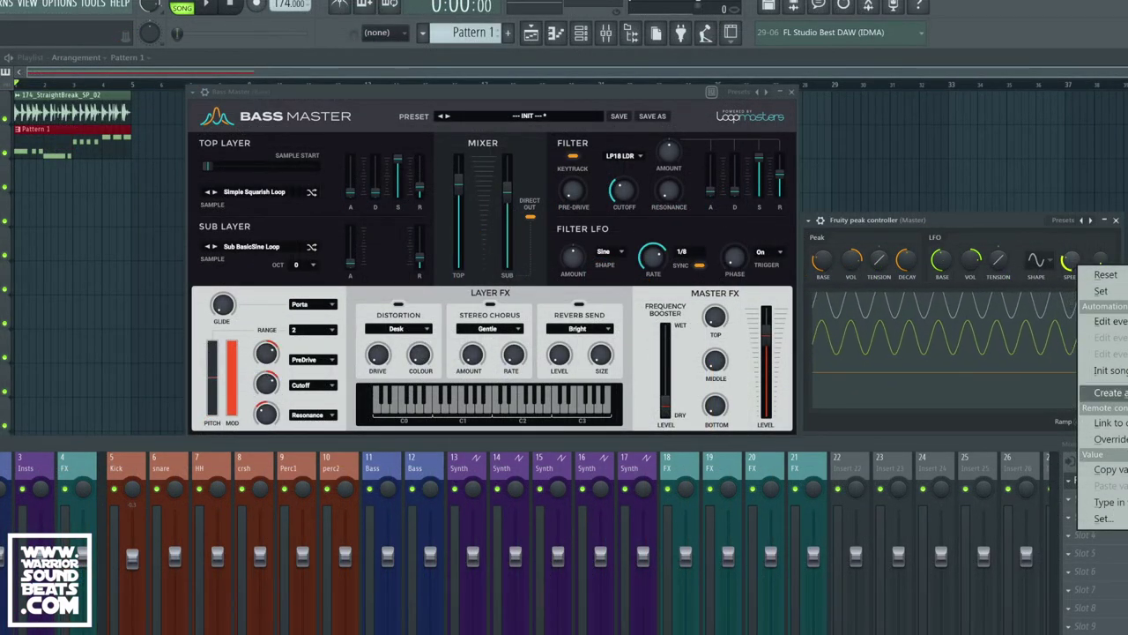
click(1107, 392)
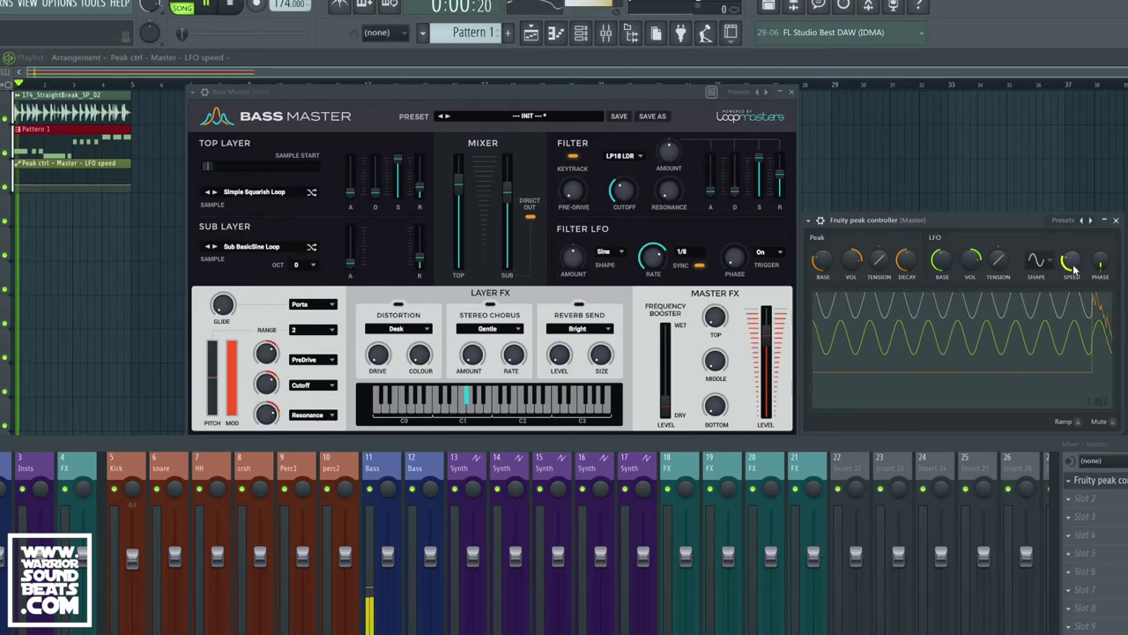
drag(1073, 264, 1073, 263)
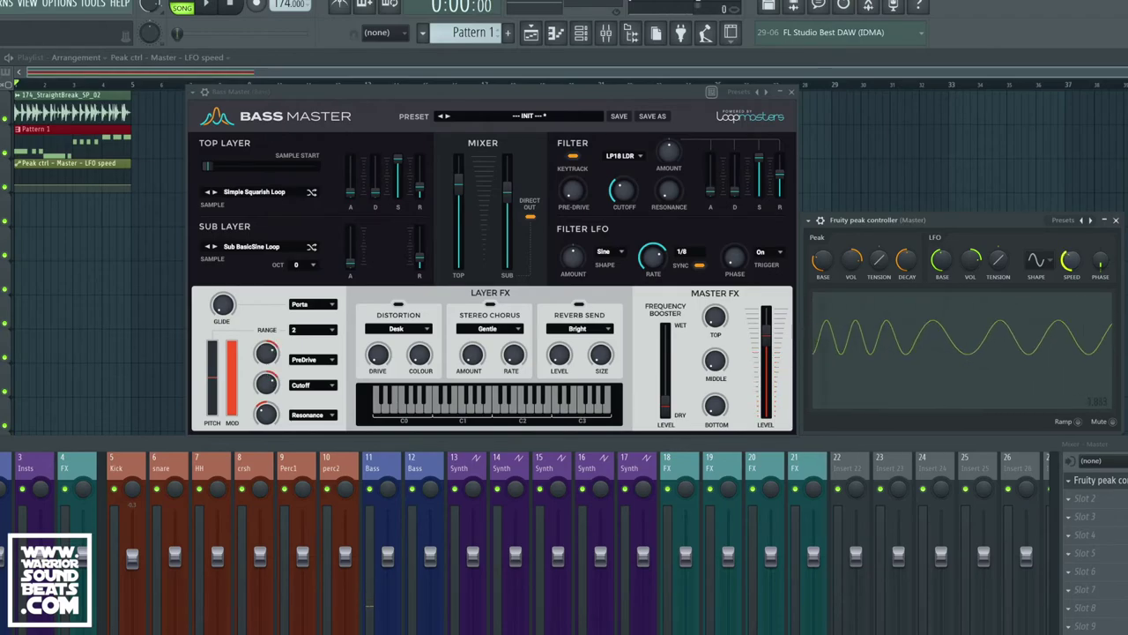
right_click(1074, 270)
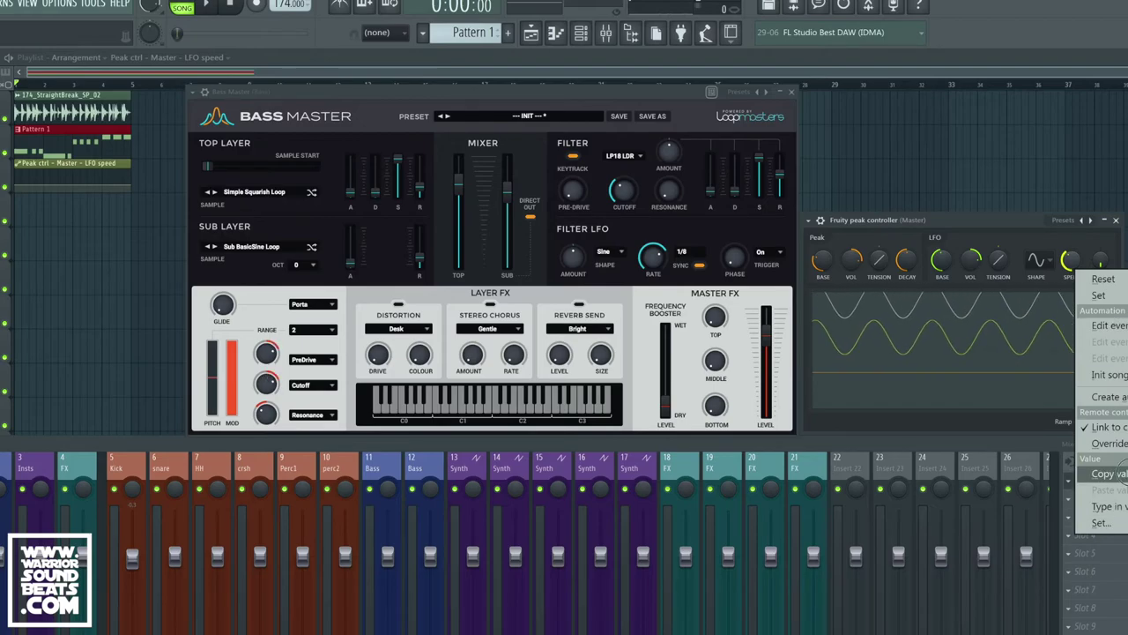
click(1117, 473)
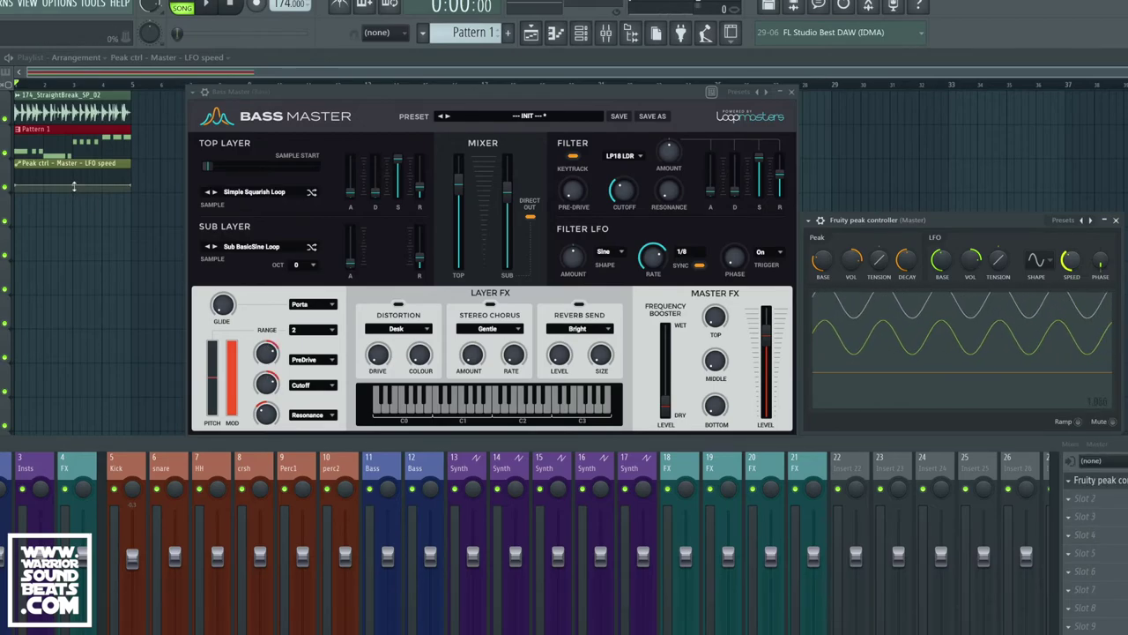
Zoom the playlist and raise a point on the LFO speed automation clip to about 49%
key(Escape)
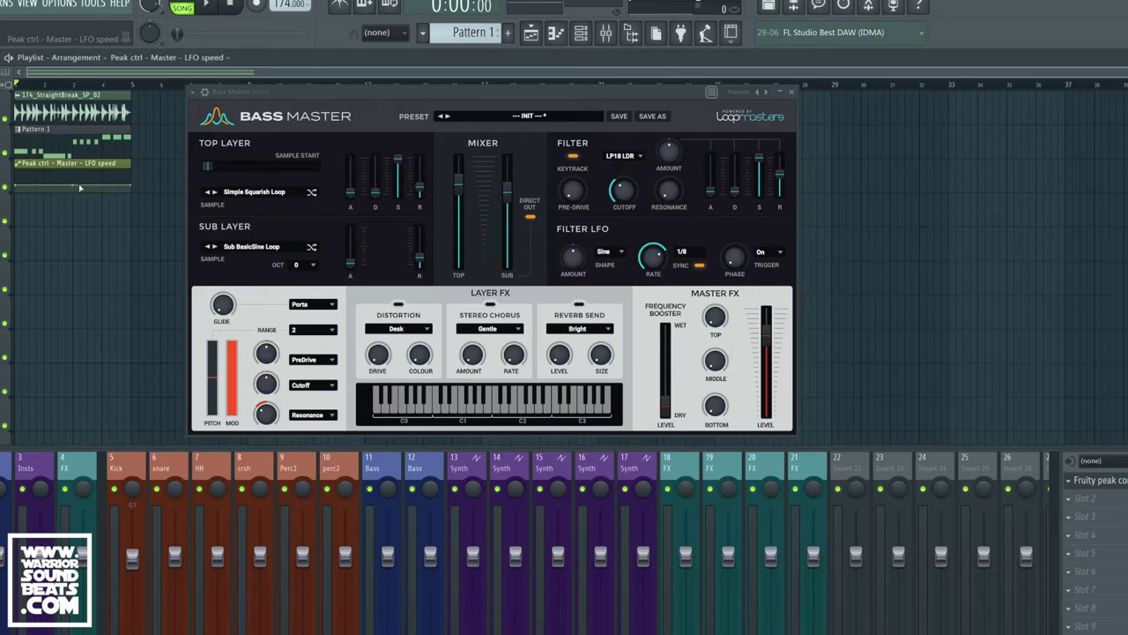
scroll(75, 184, up, 4)
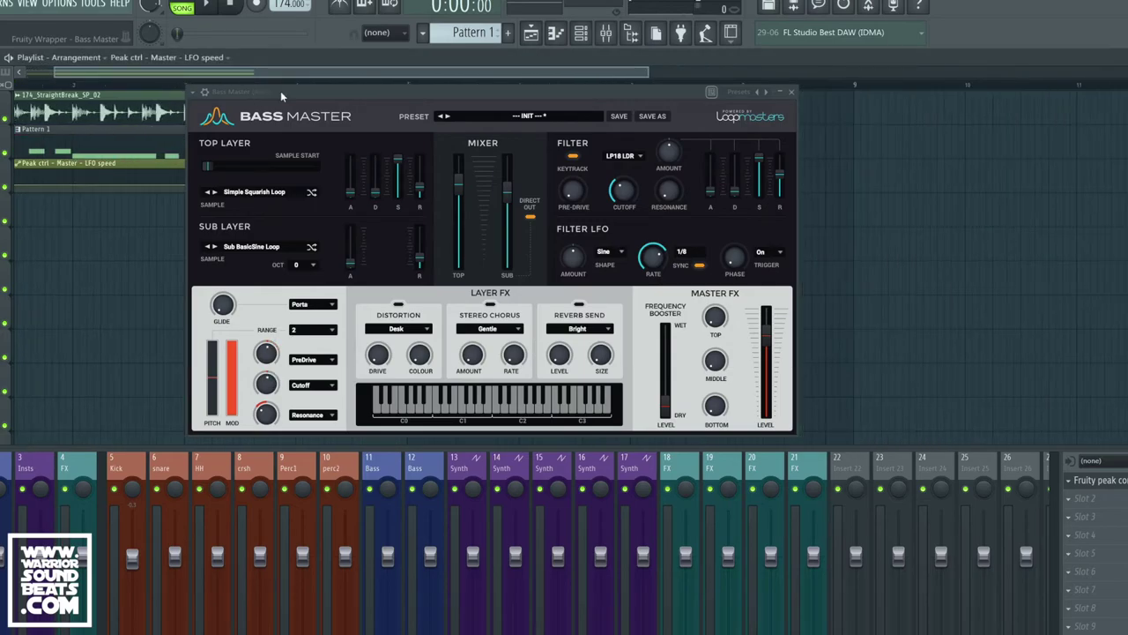
drag(280, 90, 540, 95)
click(189, 185)
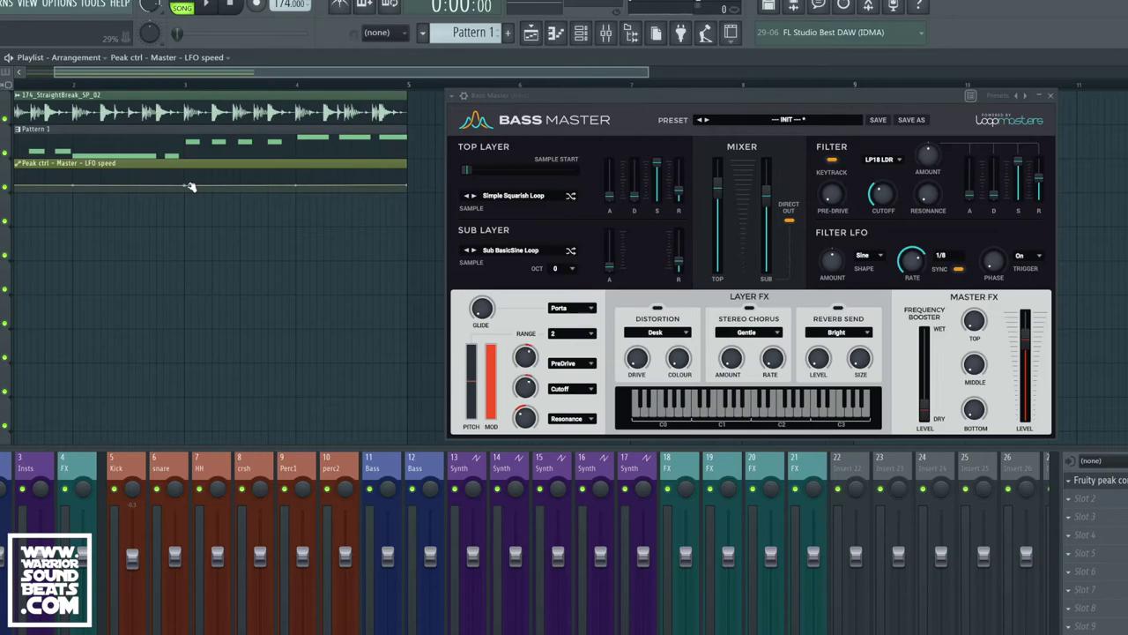
drag(190, 186, 187, 182)
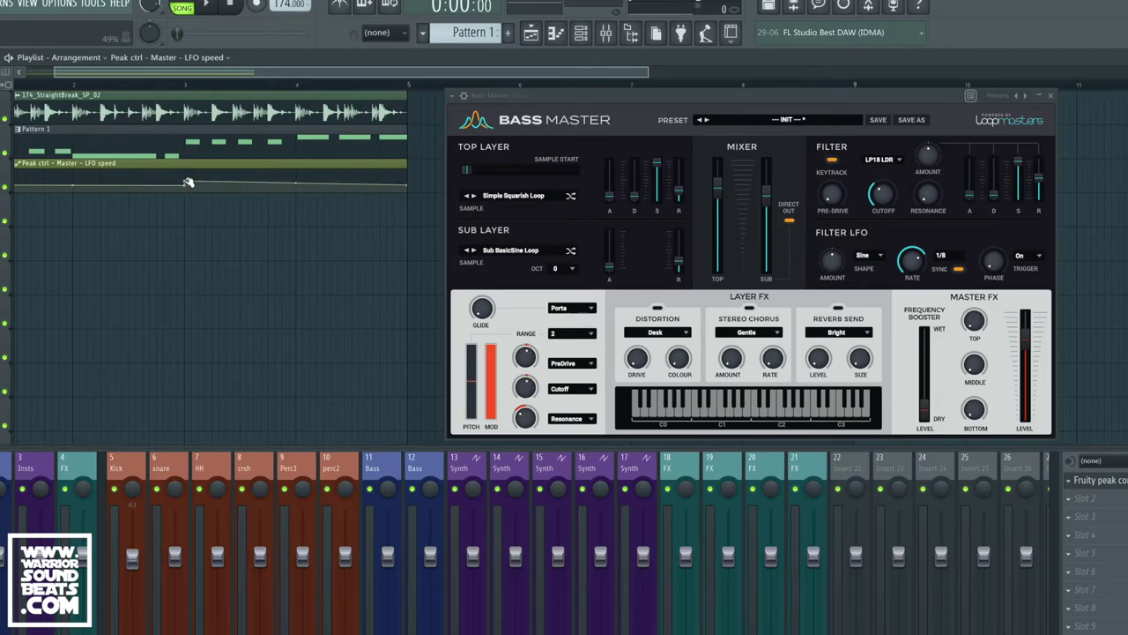
Paste the copied speed value onto that automation point and the clip's end point
right_click(187, 182)
click(243, 473)
right_click(411, 187)
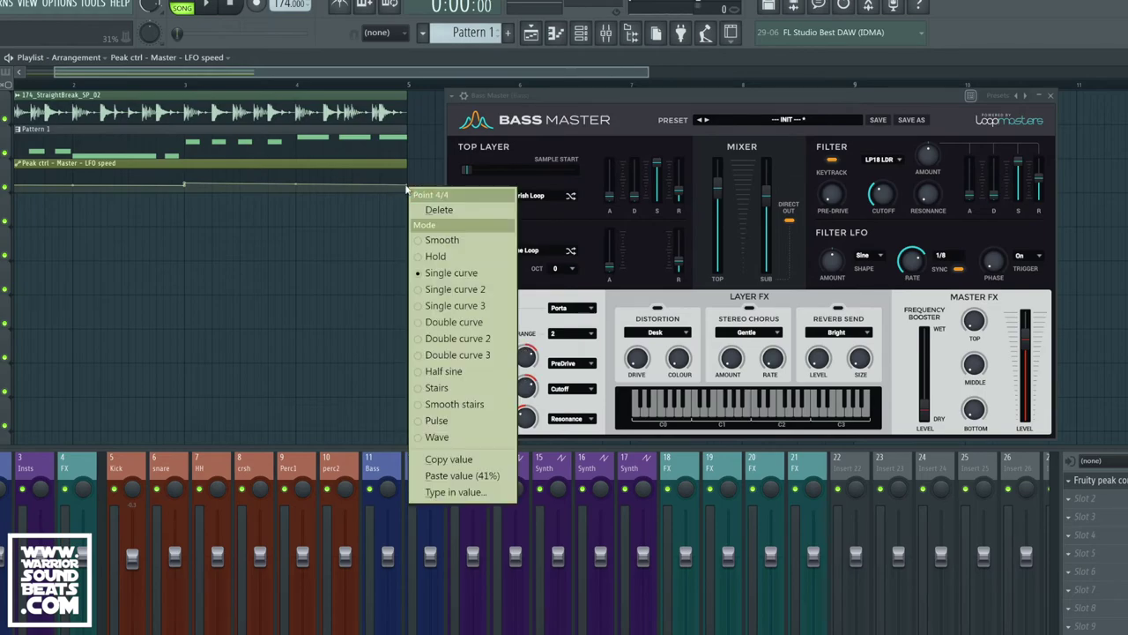
click(444, 477)
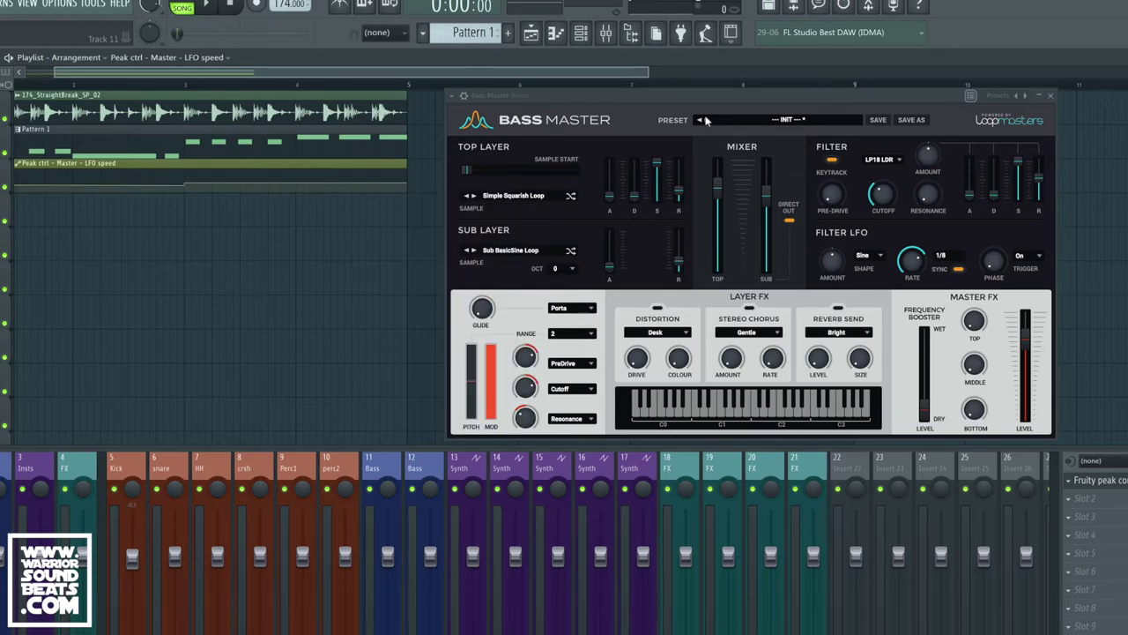
drag(705, 97, 538, 90)
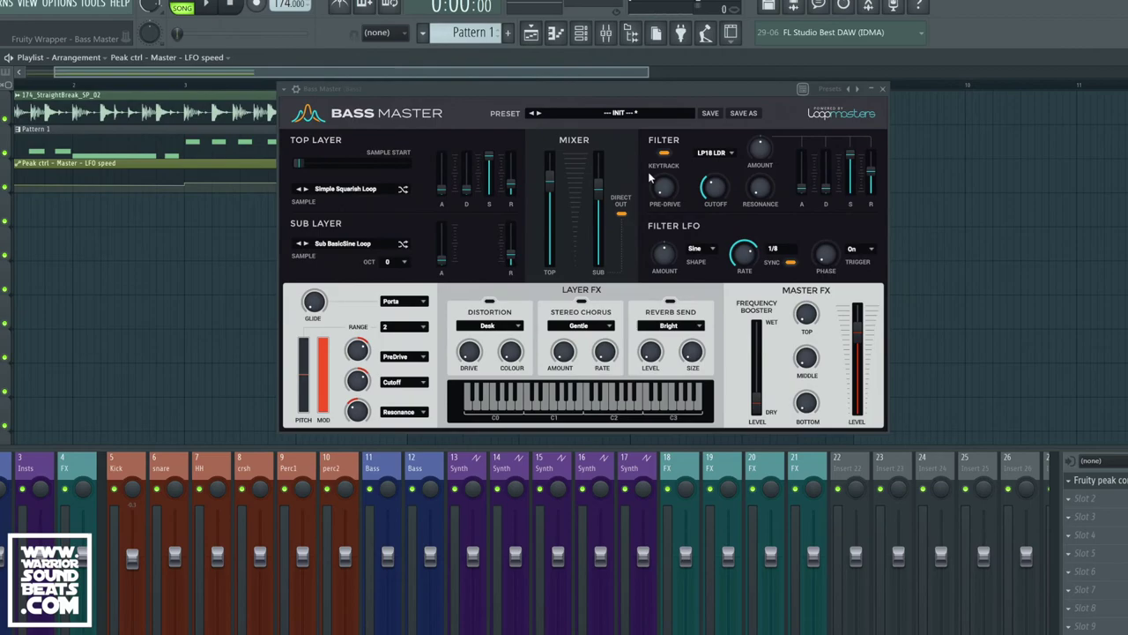
Show the Fruity Peak Controller beside Bass Master and play the song to hear the automated LFO speed
click(1091, 480)
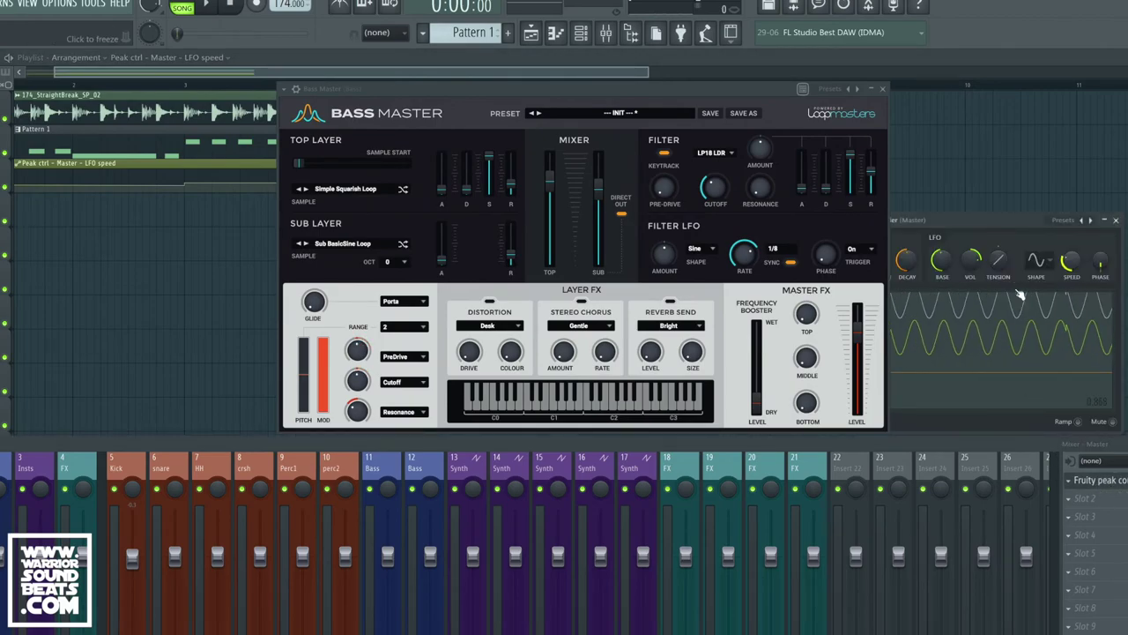
drag(703, 97, 629, 101)
key(space)
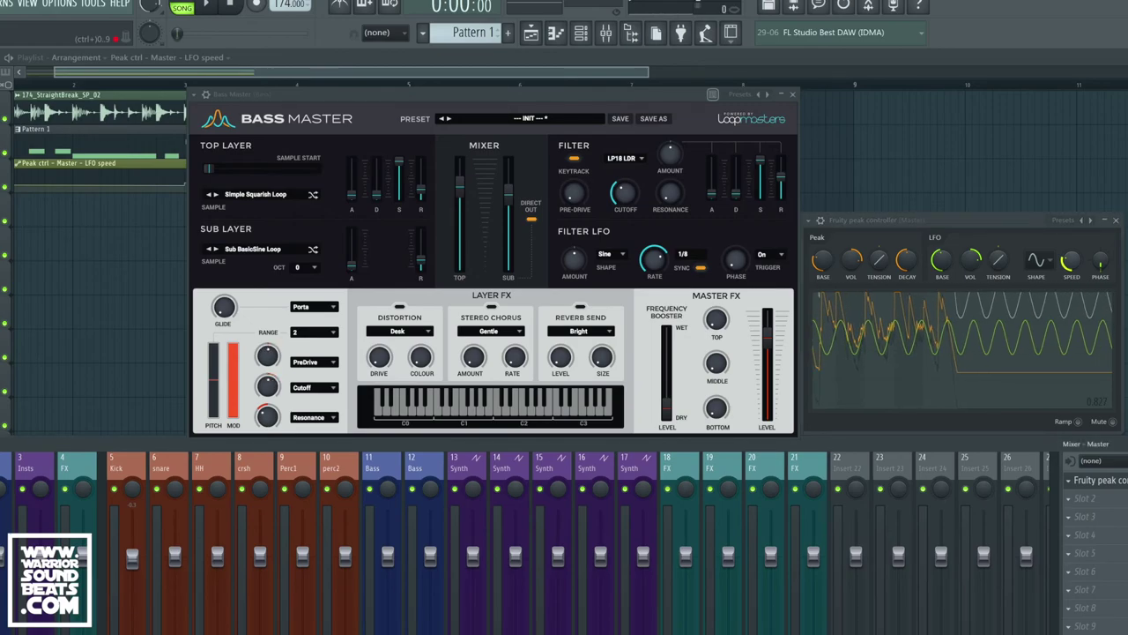
key(space)
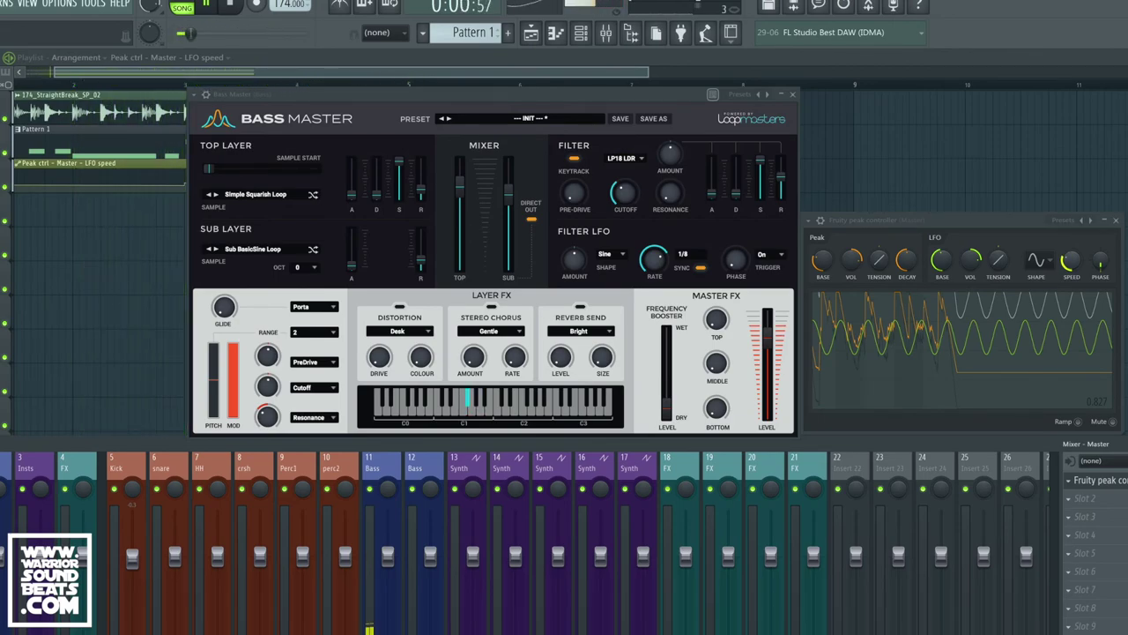
key(space)
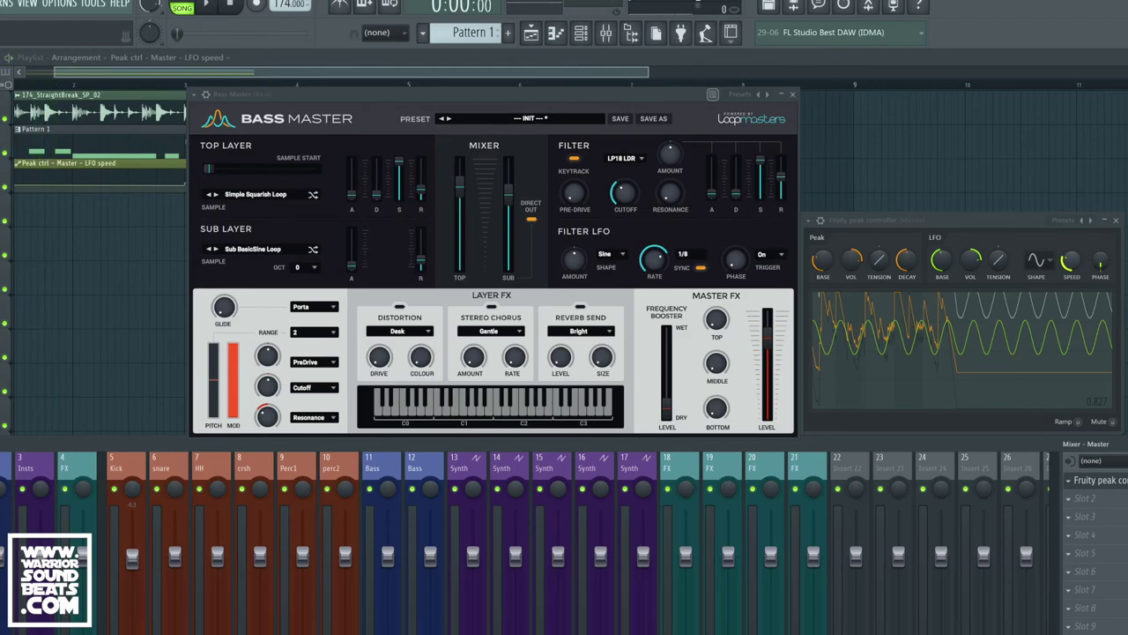
key(space)
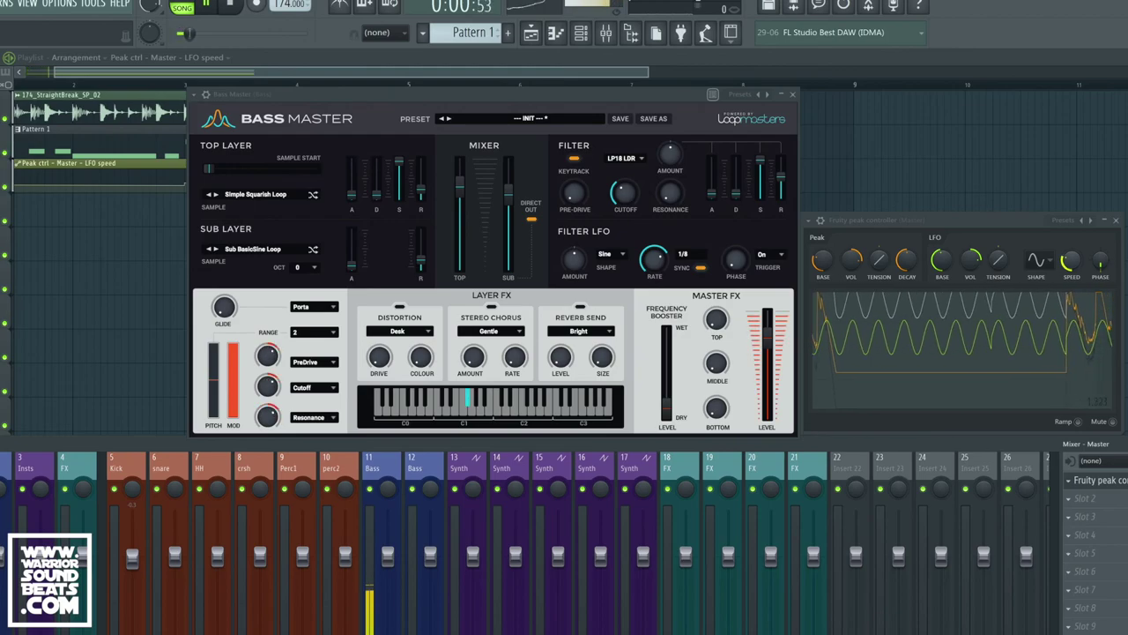